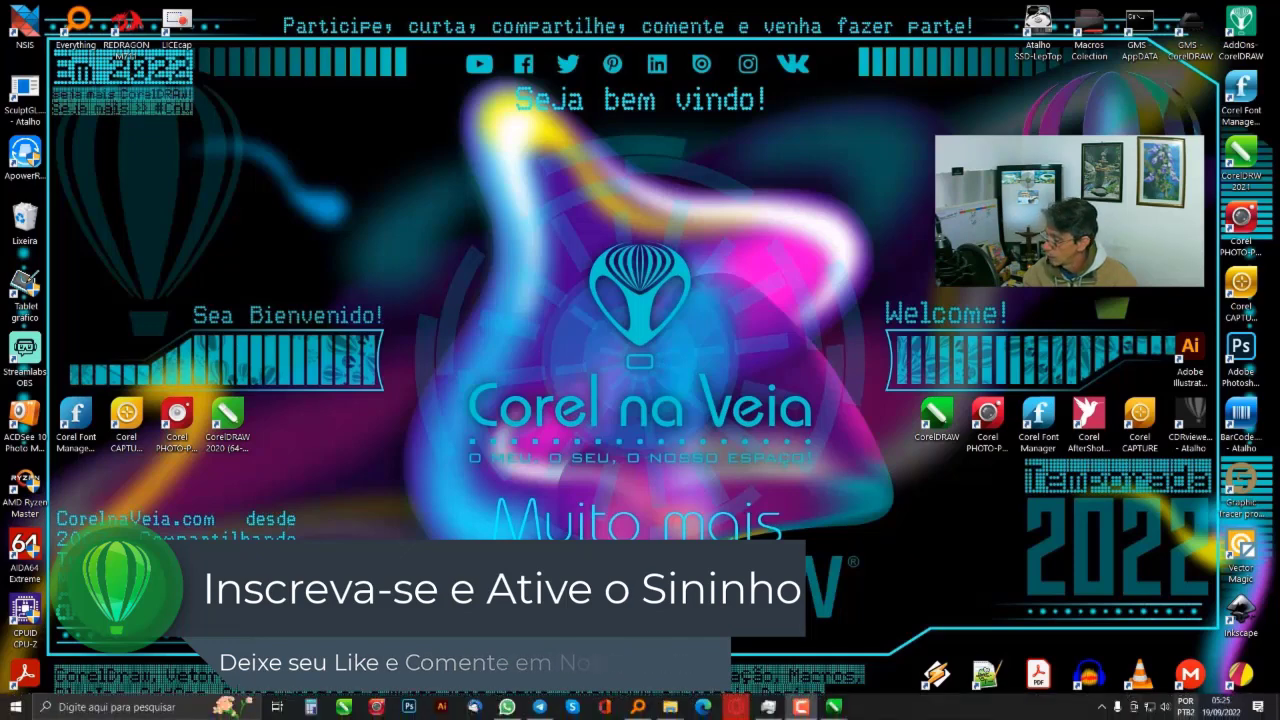
Check the current date and time in the taskbar calendar, then dismiss it
{"action": "left_click", "coordinate": [1208, 704]}
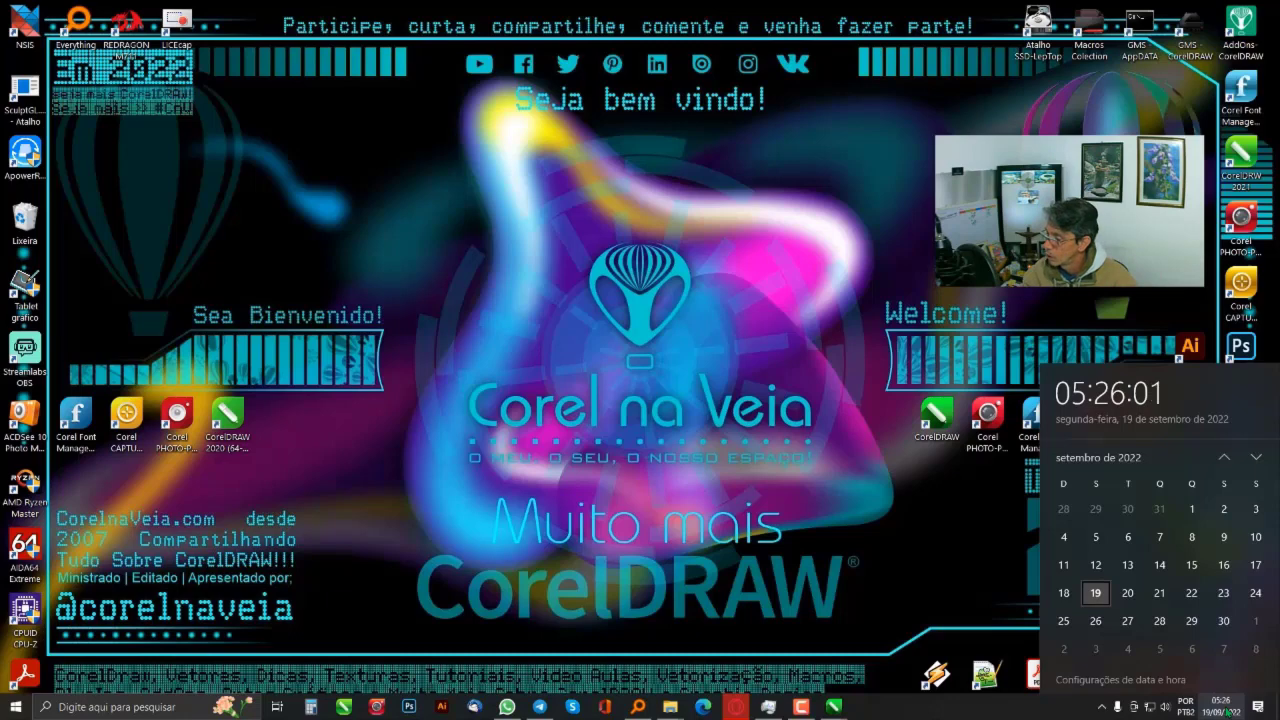
{"action": "key", "text": "Escape"}
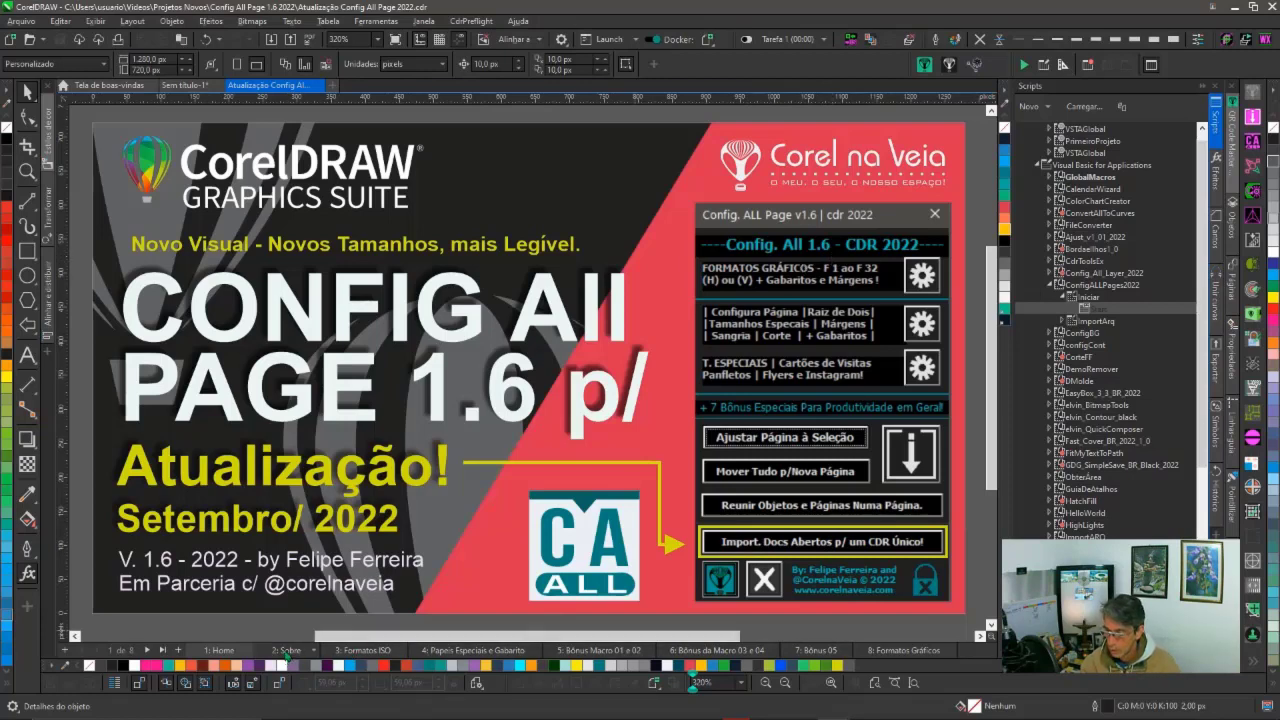
Show page 2, zoom in on its import dialog image, and preview the page auto-fit options
{"action": "left_click", "coordinate": [287, 651]}
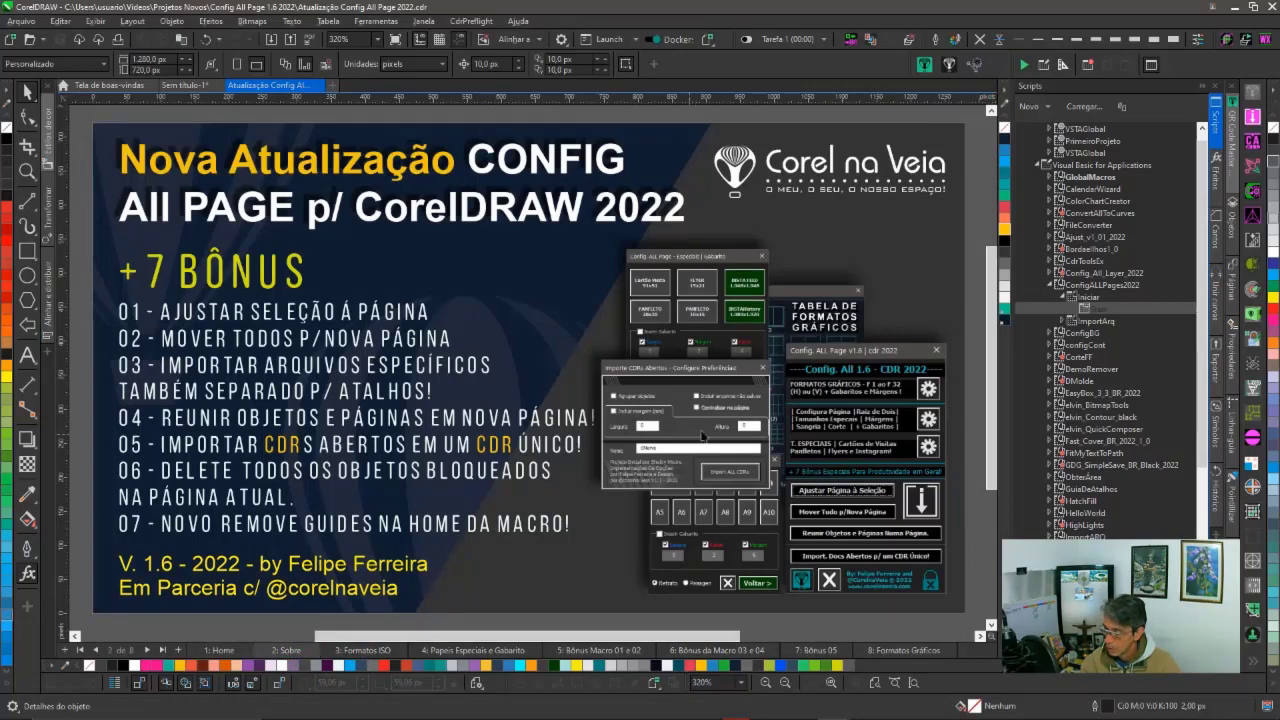
{"action": "scroll", "coordinate": [703, 437], "scroll_direction": "up", "scroll_amount": 3}
{"action": "scroll", "coordinate": [580, 440], "scroll_direction": "up", "scroll_amount": 2}
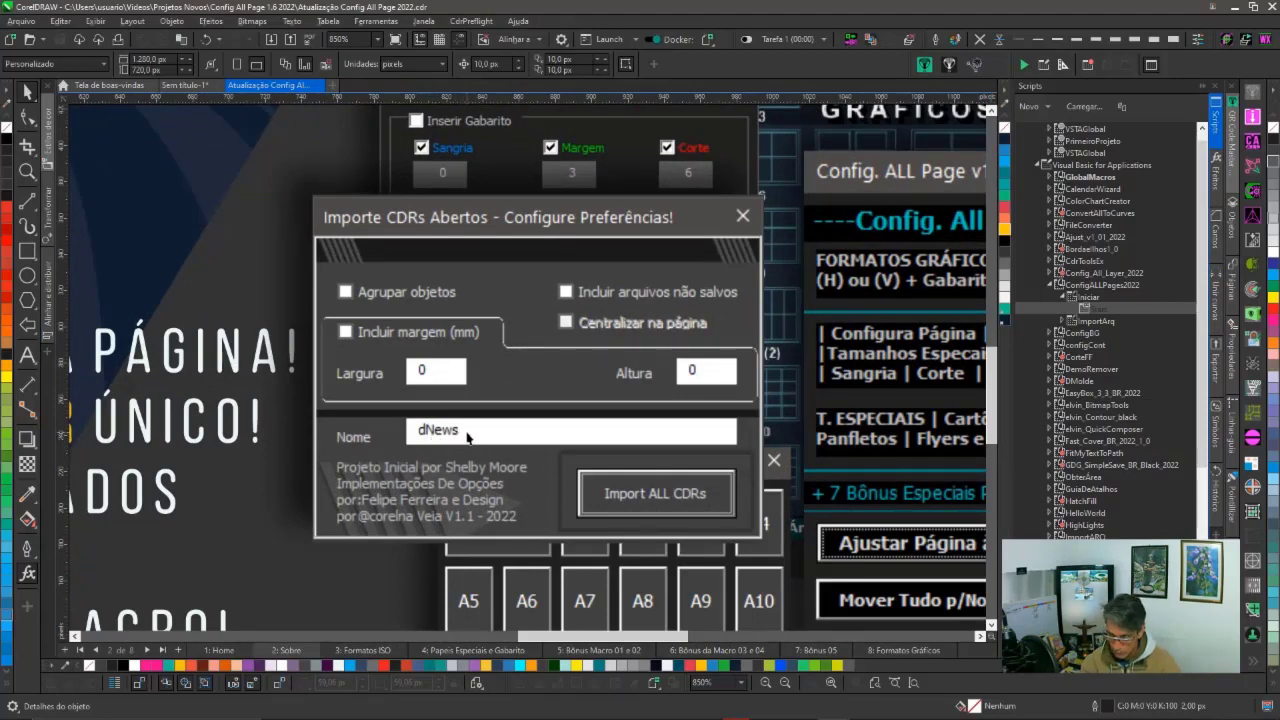
{"action": "key", "text": "shift+F4"}
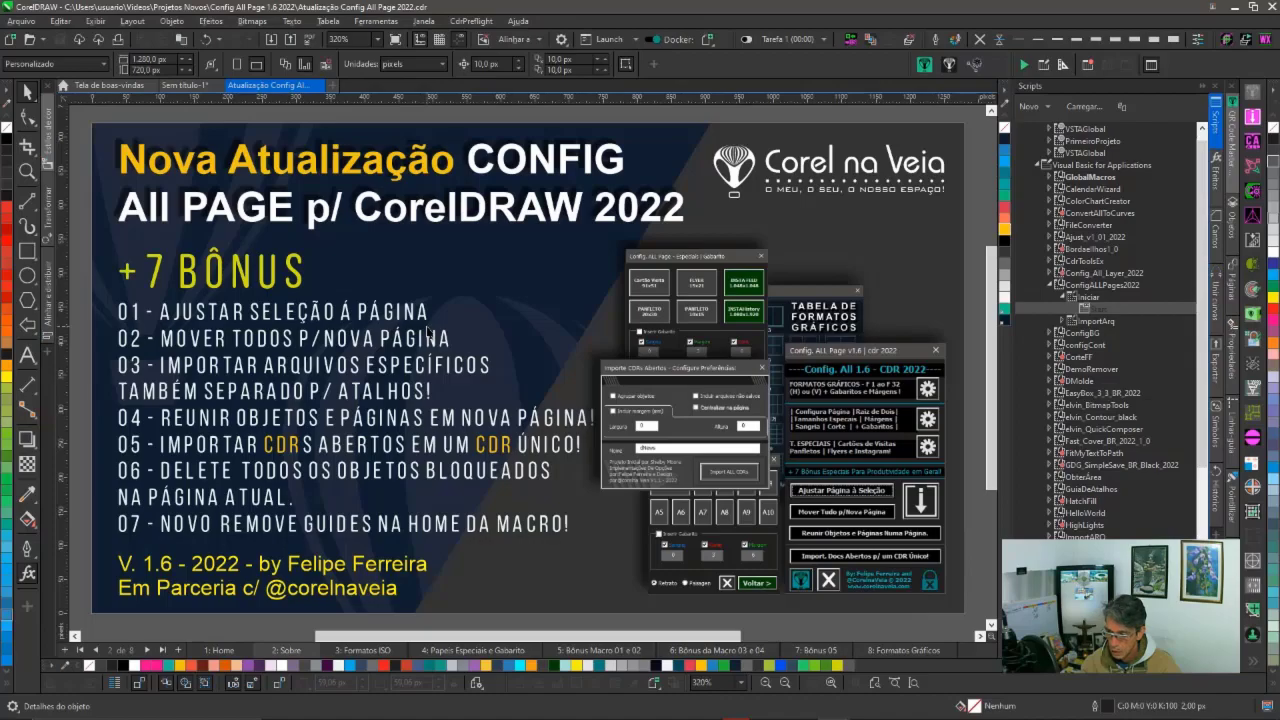
{"action": "left_click", "coordinate": [212, 65]}
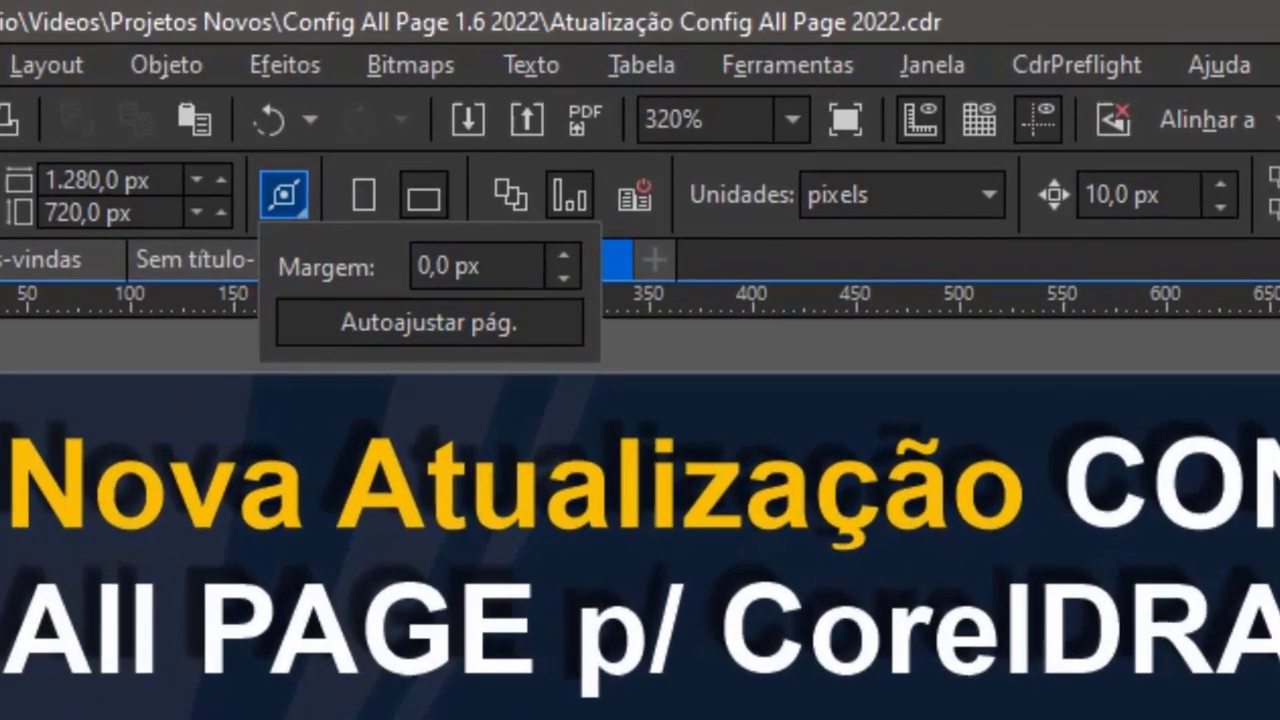
{"action": "left_click", "coordinate": [355, 290]}
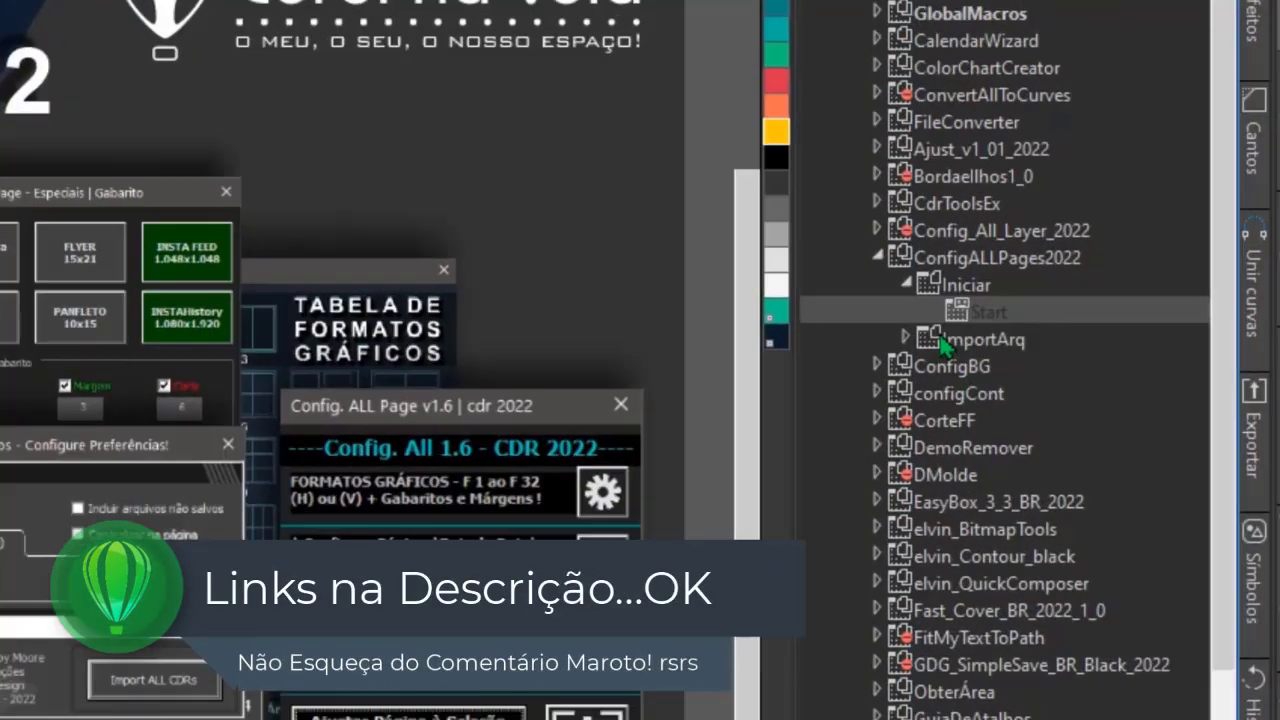
Expand the ImportArq module in the Scripts docker and select its Start macro
{"action": "left_click", "coordinate": [1080, 321]}
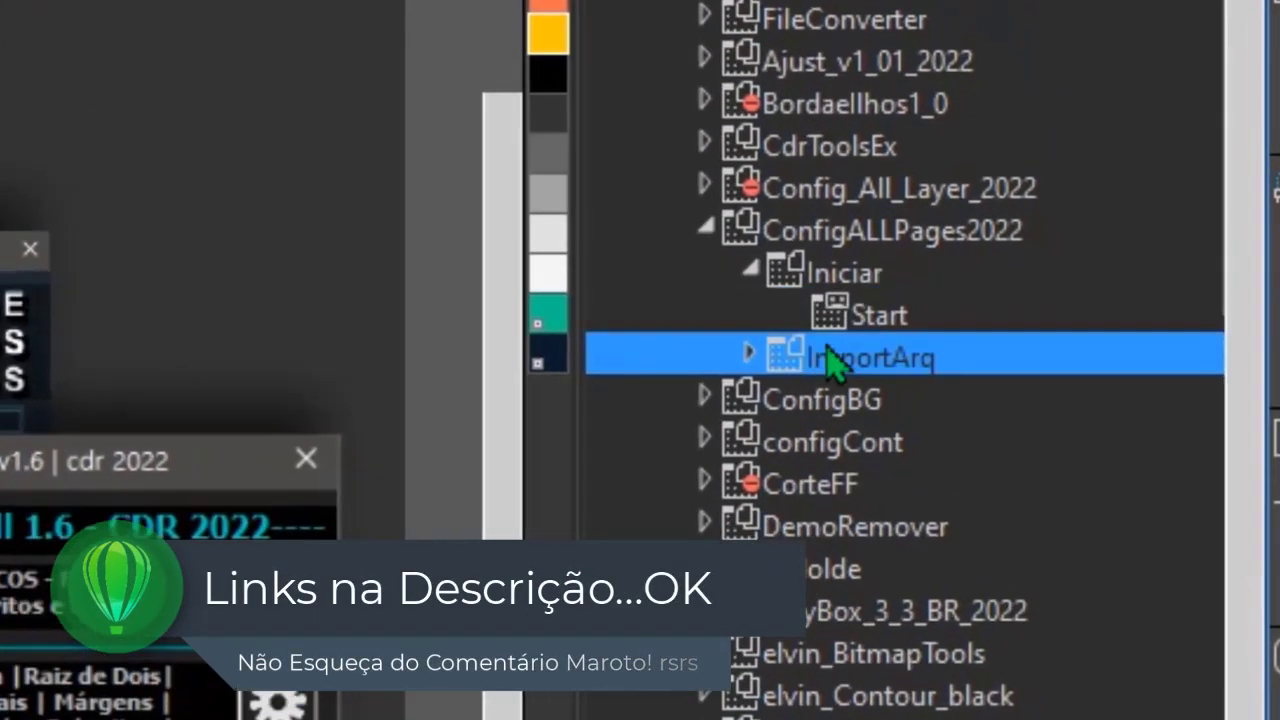
{"action": "left_click", "coordinate": [1071, 321]}
{"action": "left_click", "coordinate": [850, 405]}
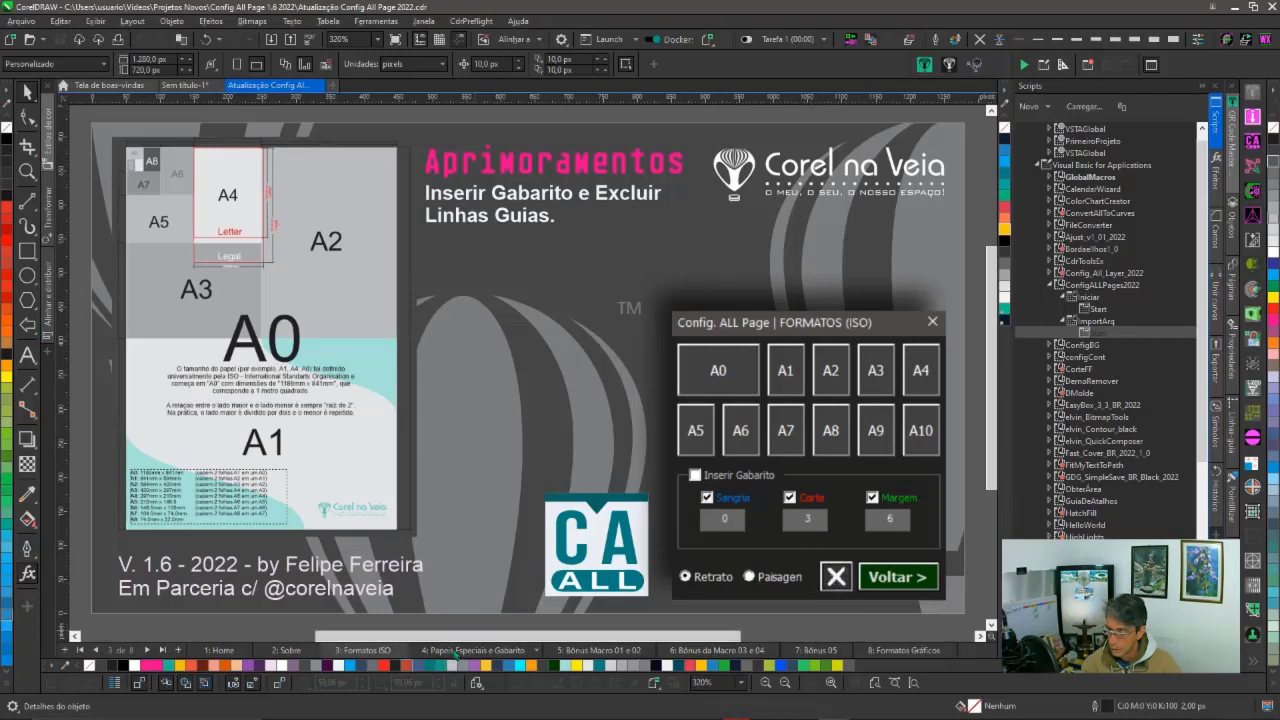
Switch back to CorelDRAW to show page 4, the Insta FEED / Insta history slide
{"action": "key", "text": "alt+Tab"}
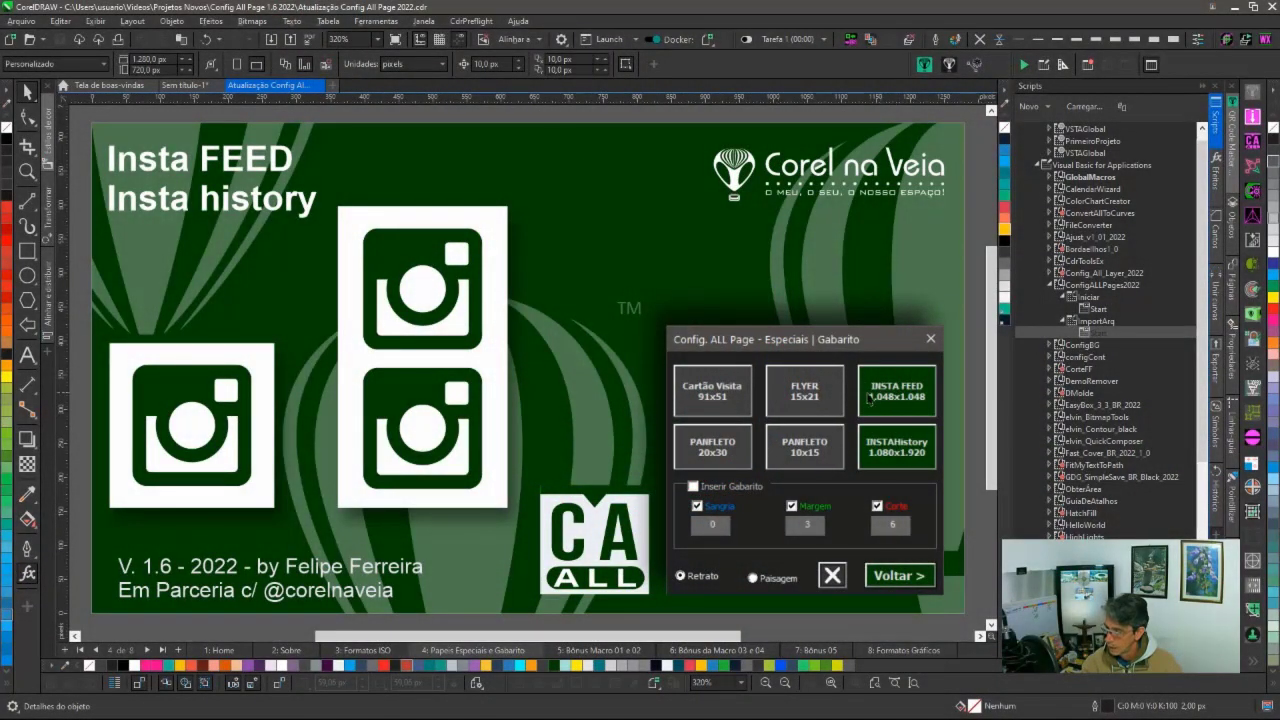
Run the Config All Page macro, preview and close its special formats dialog, then show page 5
{"action": "left_click", "coordinate": [1098, 310], "text": "ctrl"}
{"action": "double_click", "coordinate": [1098, 310]}
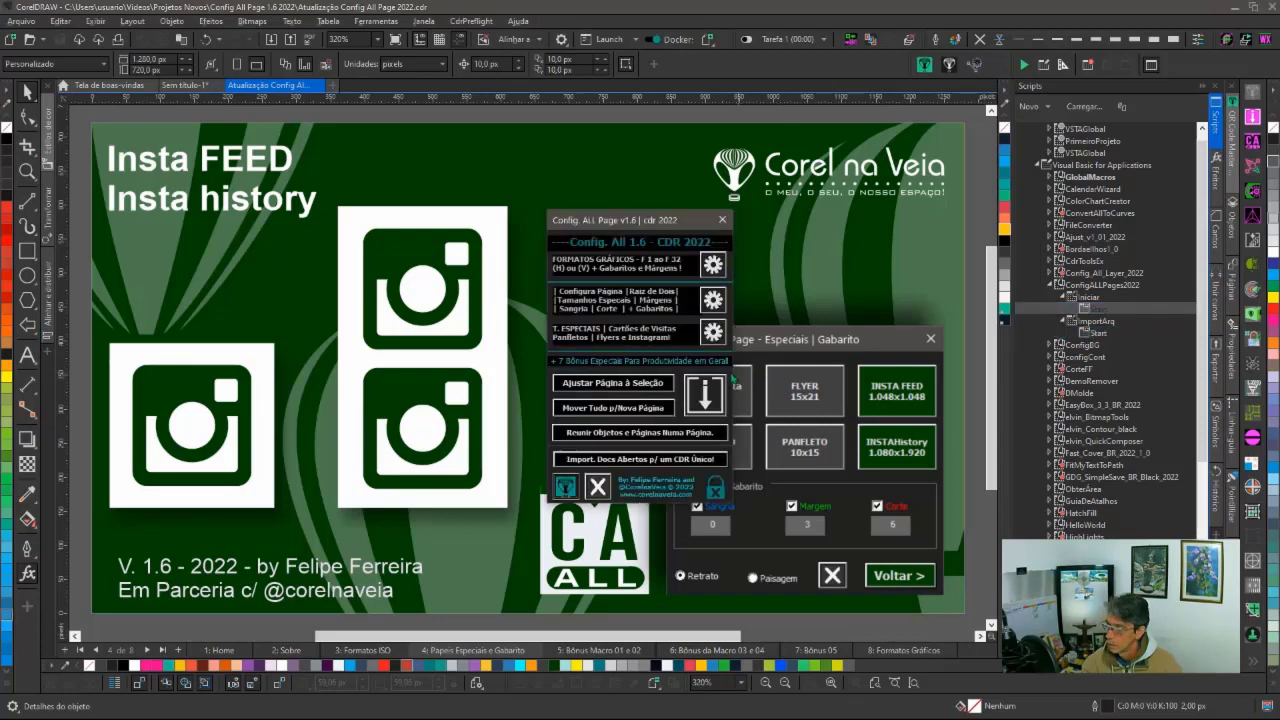
{"action": "left_click", "coordinate": [716, 336]}
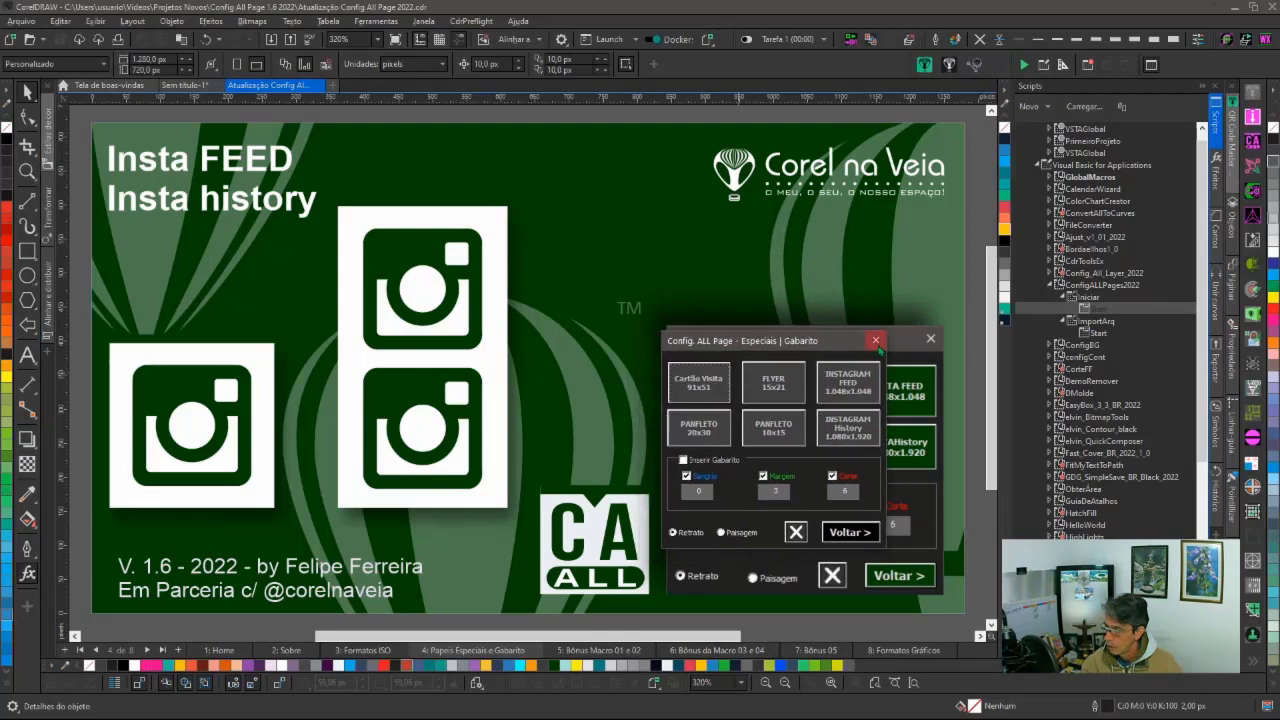
{"action": "left_click", "coordinate": [876, 341]}
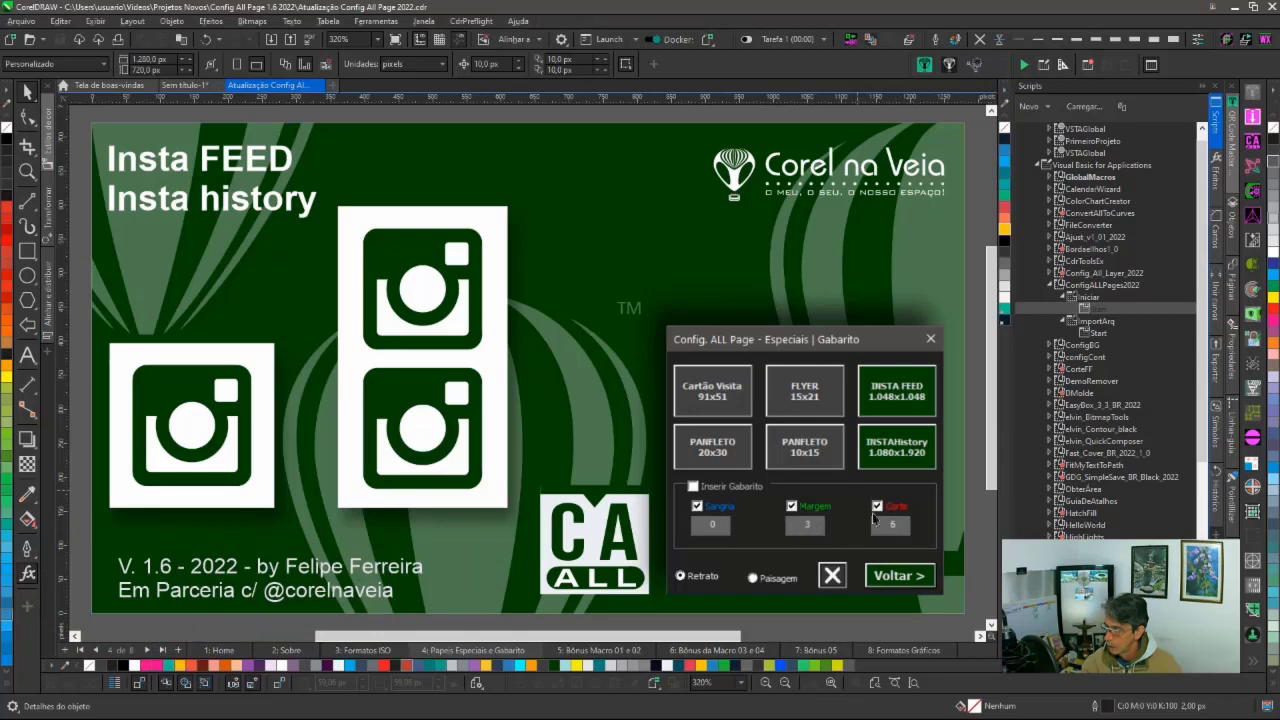
{"action": "left_click", "coordinate": [583, 652]}
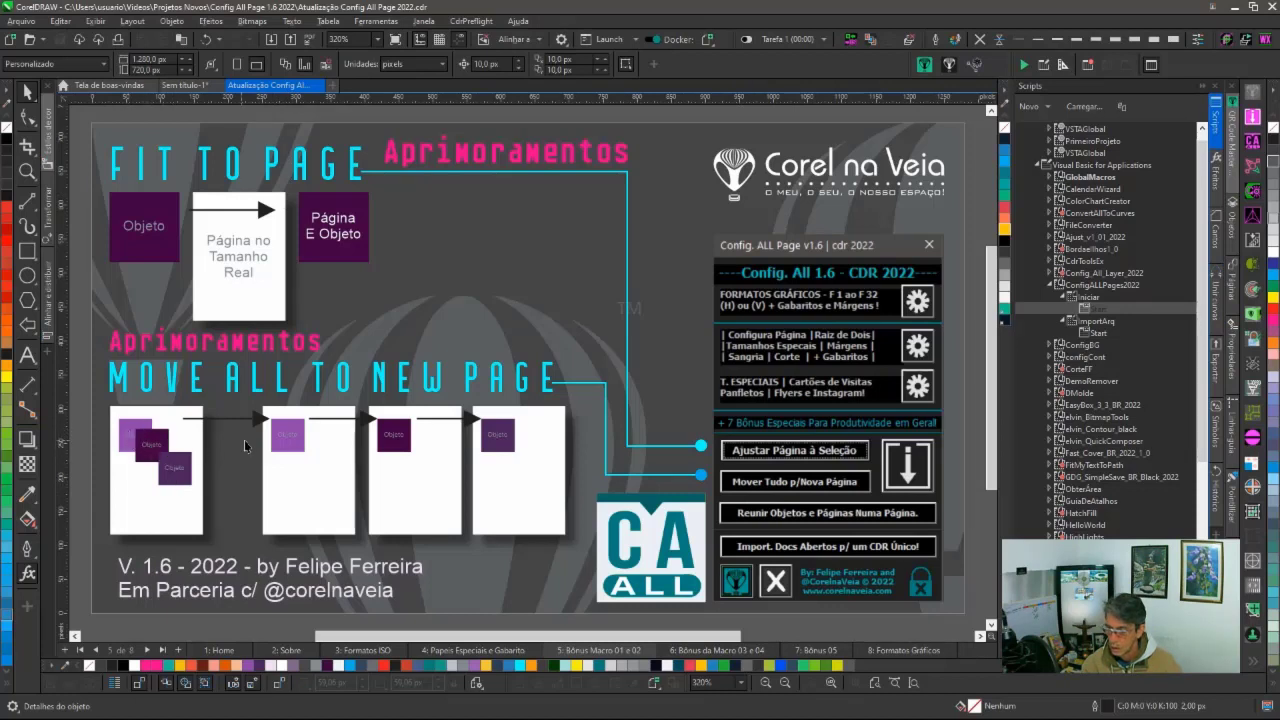
Show page 6 on importing specific files, then switch to the Config All Page 1.6 2022 folder
{"action": "left_click", "coordinate": [692, 651]}
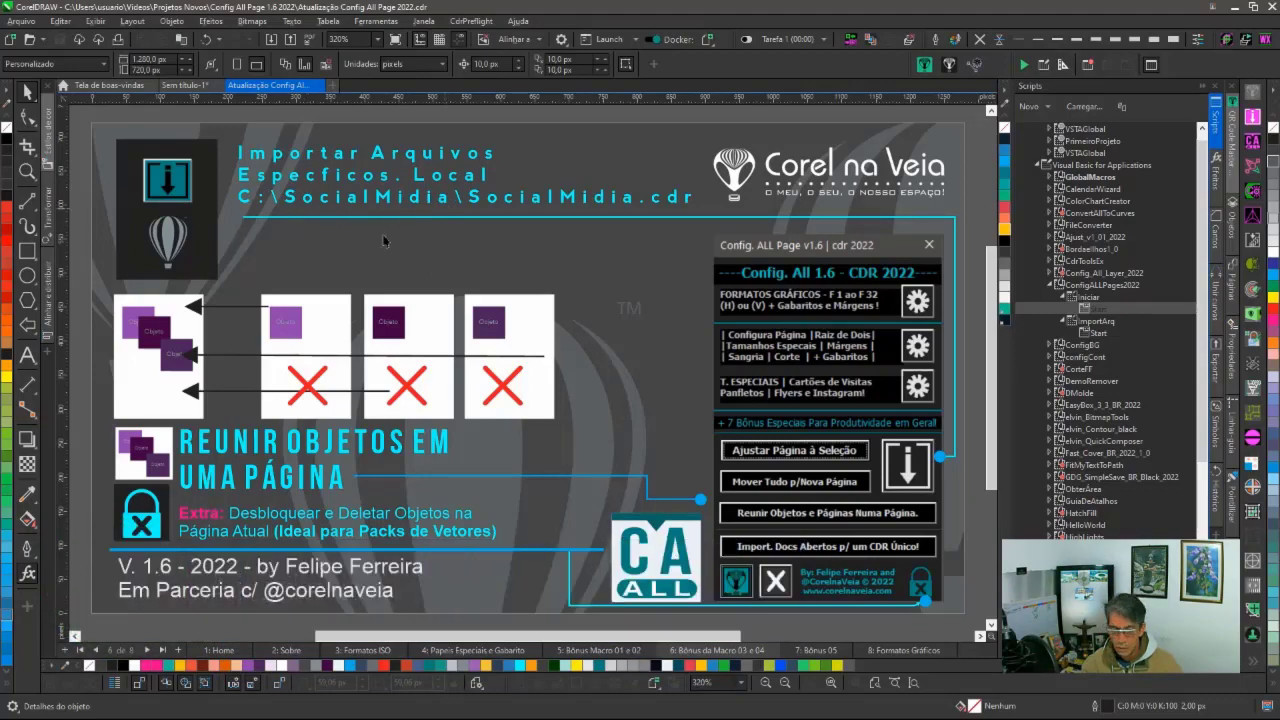
{"action": "key", "text": "alt+Tab"}
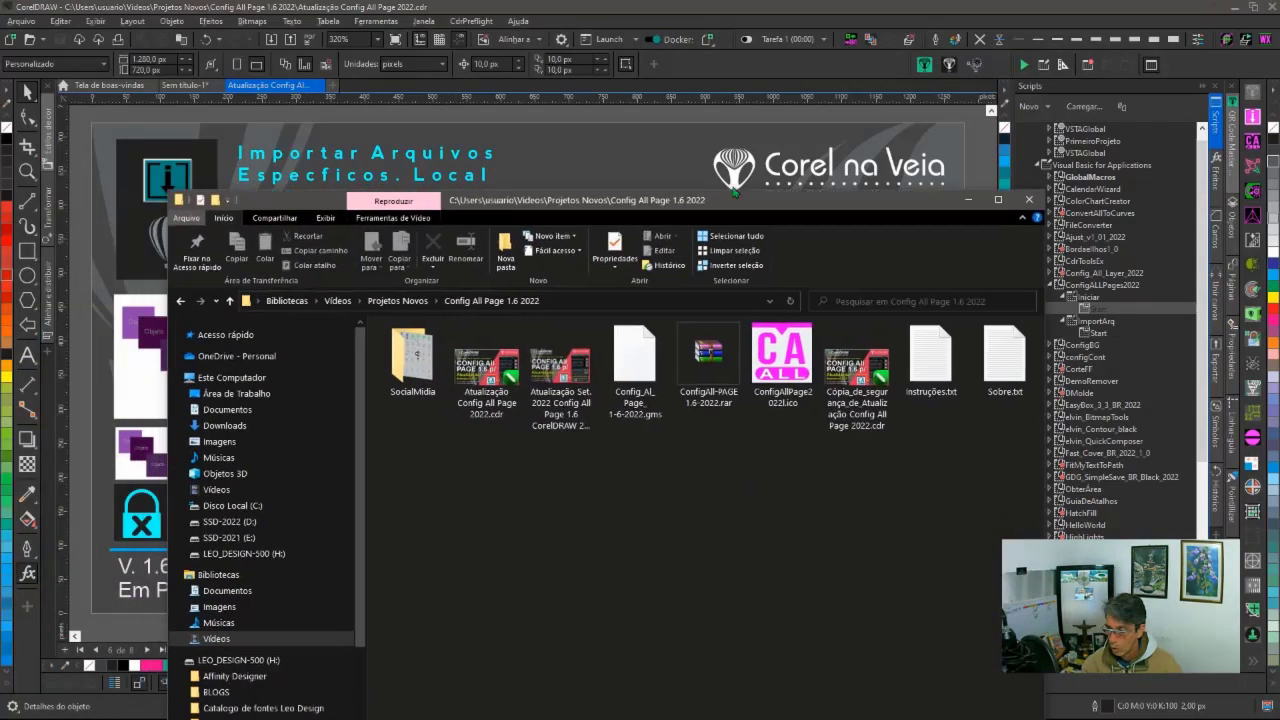
Inspect the ConfigAll-PAGE1.6-2022.rar archive contents, then open the SocialMidia folder
{"action": "double_click", "coordinate": [690, 285]}
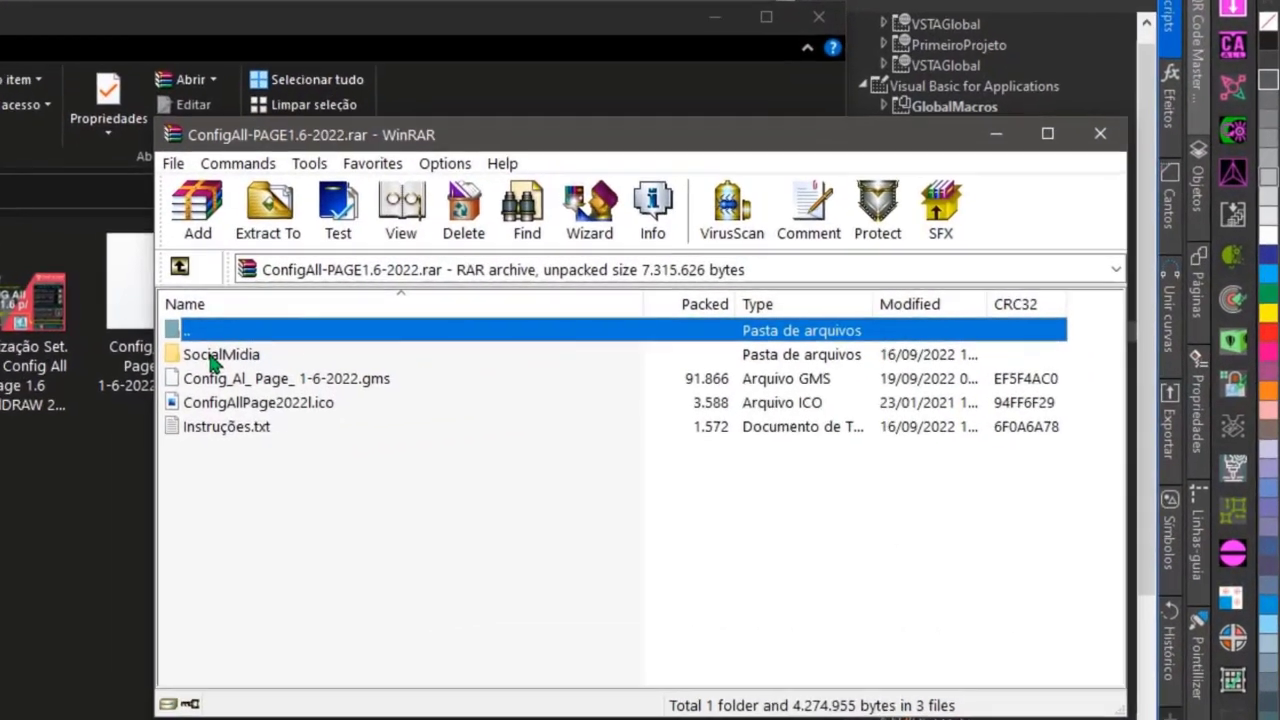
{"action": "left_click", "coordinate": [593, 328]}
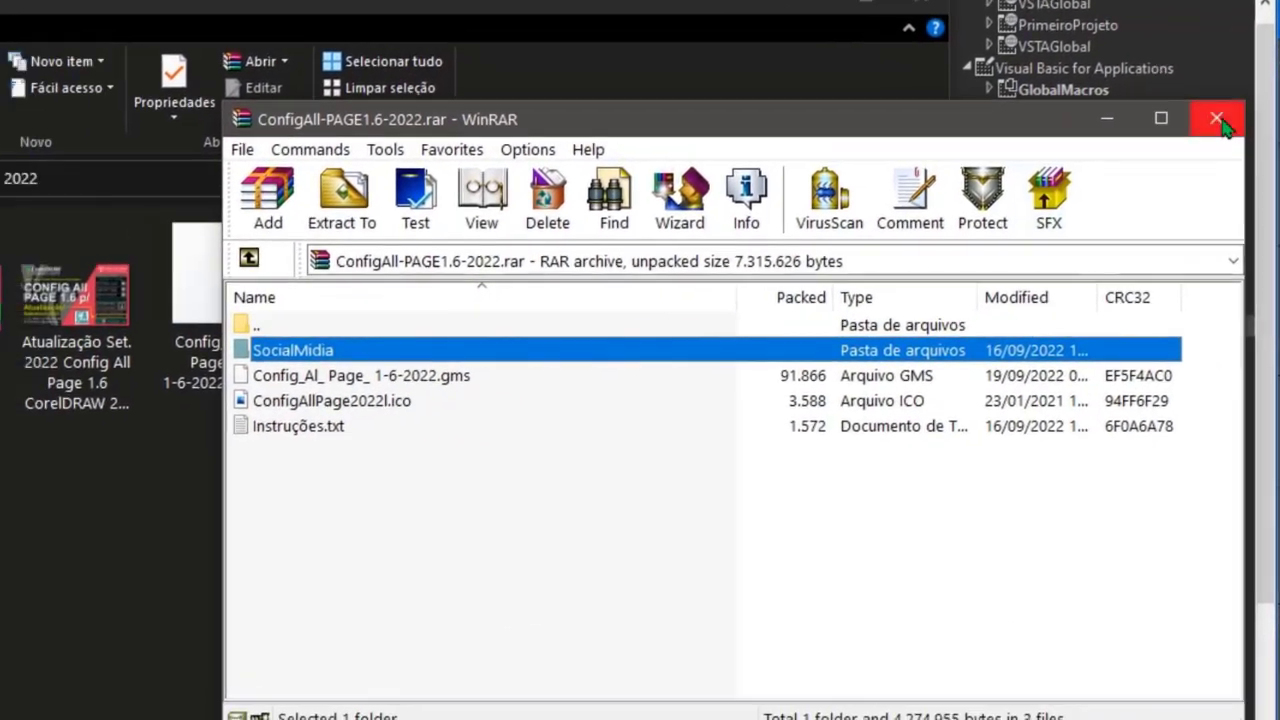
{"action": "left_click", "coordinate": [1217, 119]}
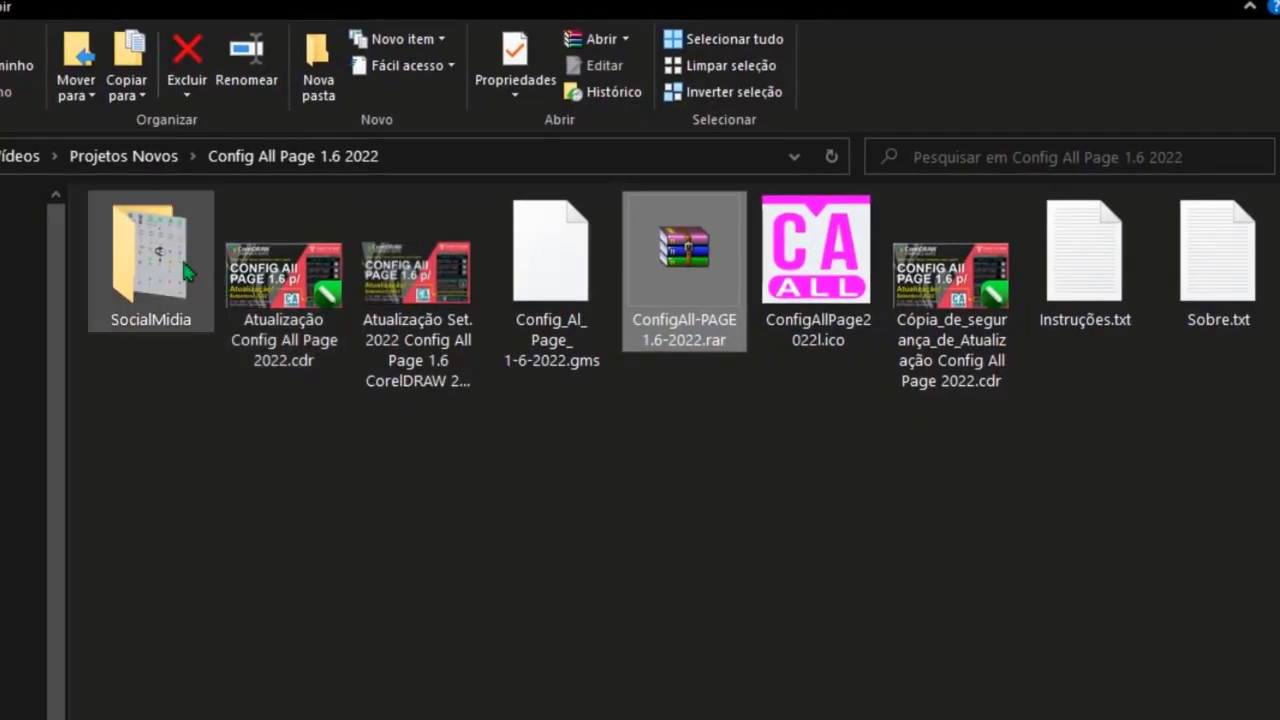
{"action": "double_click", "coordinate": [185, 274]}
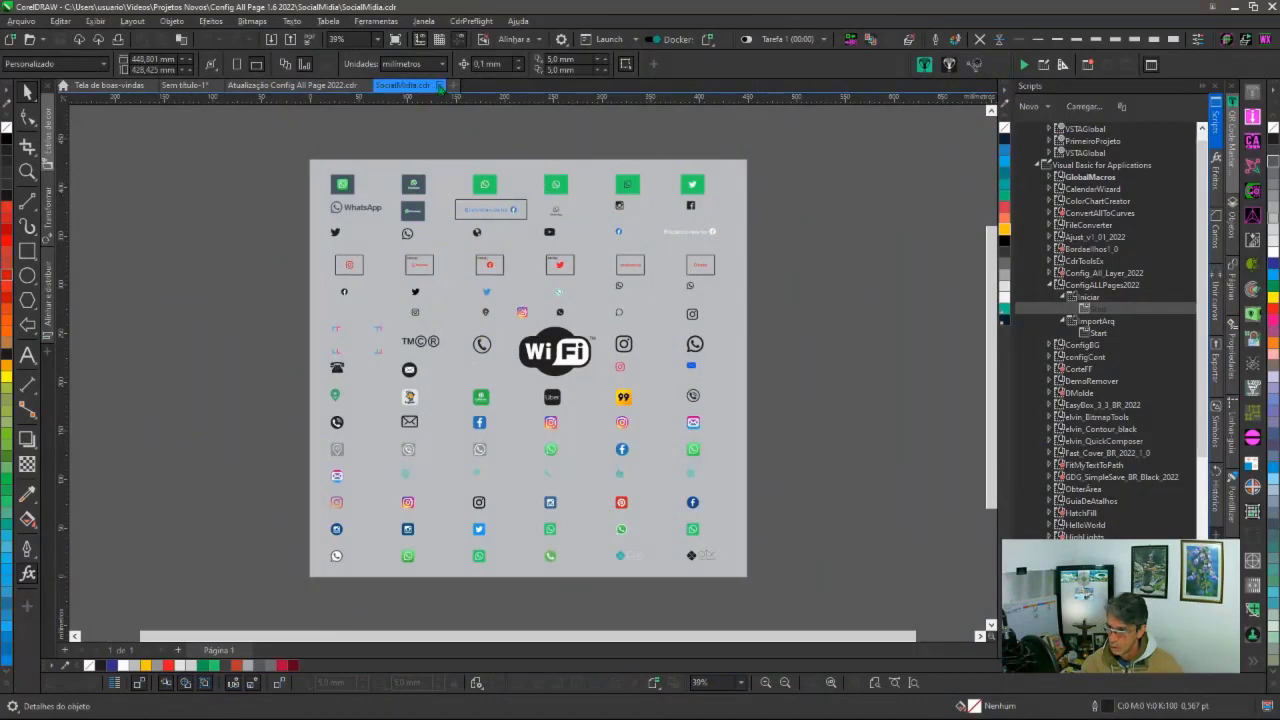
Close SocialMidia.cdr and advance to the Importa Documentos Abertos page
{"action": "key", "text": "ctrl+F4"}
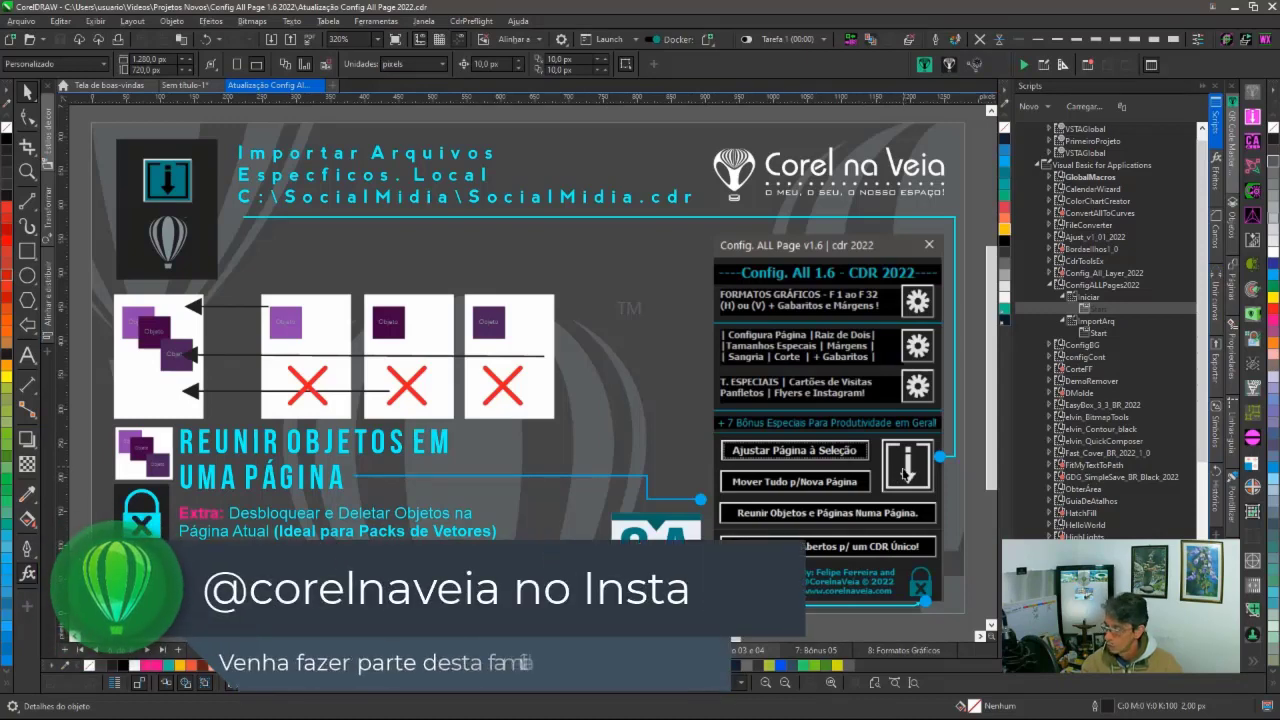
{"action": "key", "text": "Page_Down"}
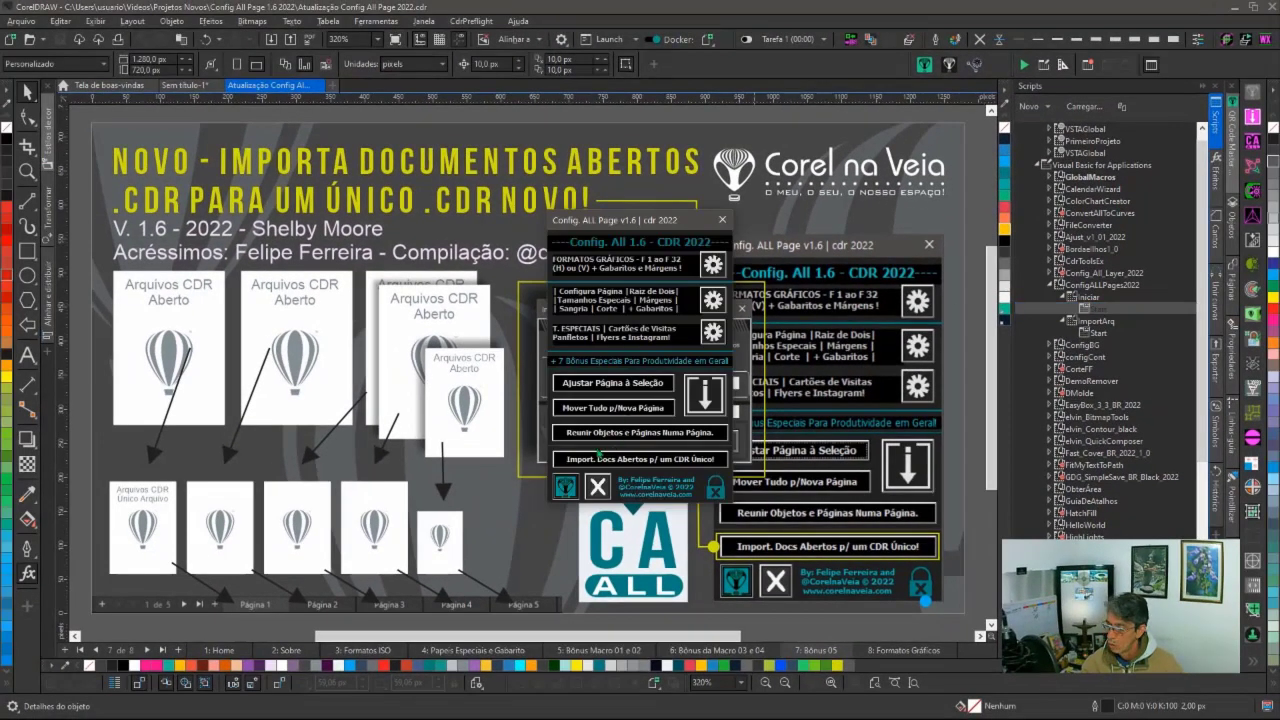
Preview the macro's Importe CDRs Abertos preferences, selecting the dNews name in the Nome field
{"action": "left_click", "coordinate": [578, 460]}
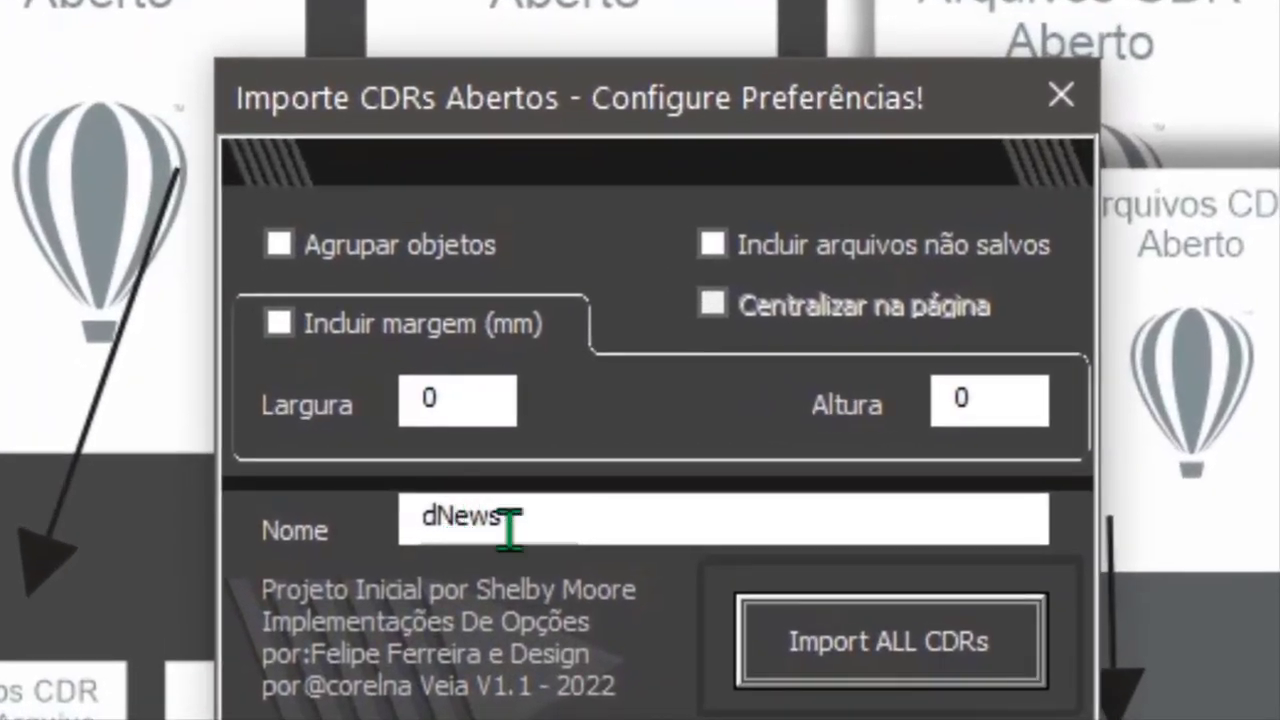
{"action": "left_click_drag", "start_coordinate": [541, 520], "coordinate": [400, 525]}
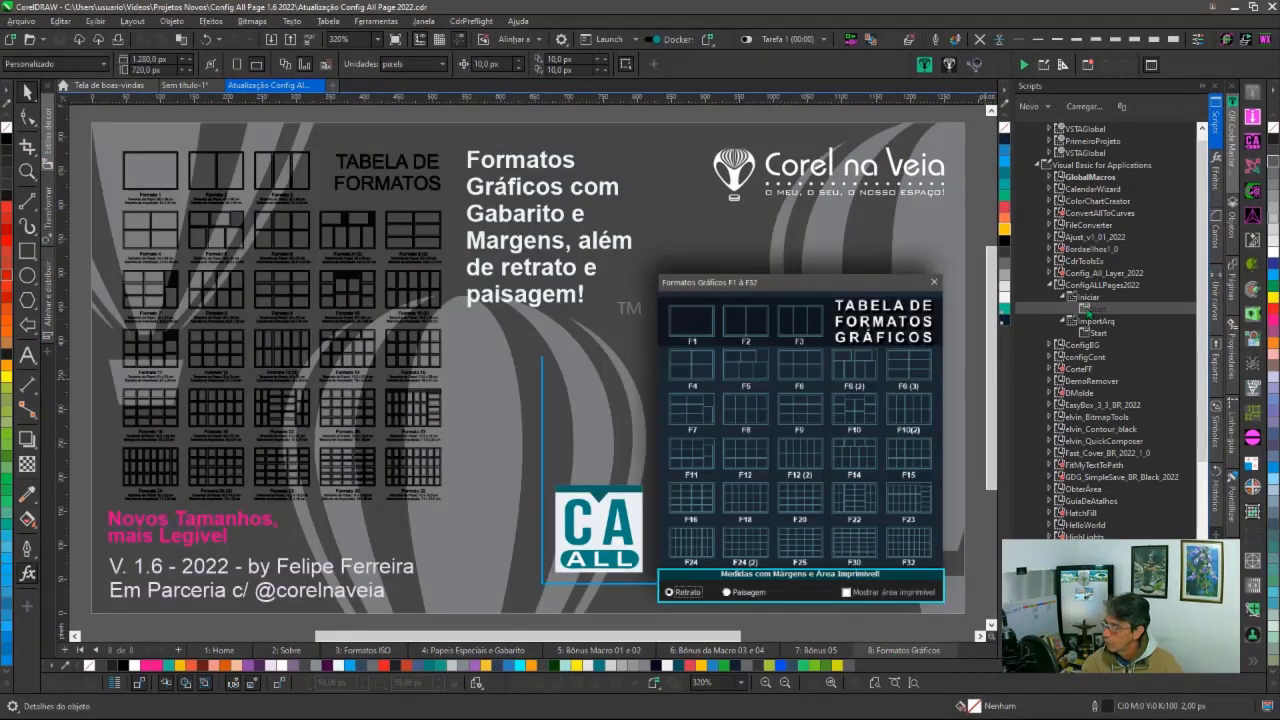
Relaunch the macro, open the F1 to F32 graphic formats table, move it aside, then close it
{"action": "double_click", "coordinate": [1090, 309]}
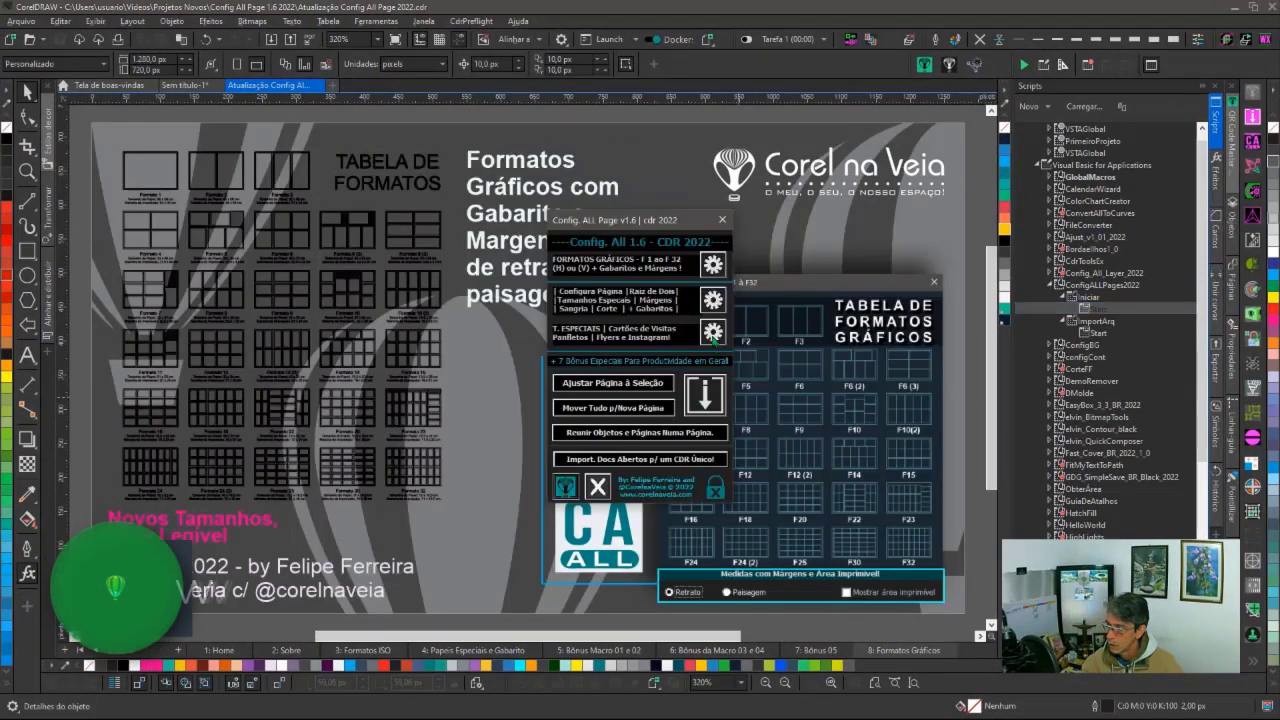
{"action": "left_click", "coordinate": [712, 332]}
{"action": "left_click", "coordinate": [709, 332]}
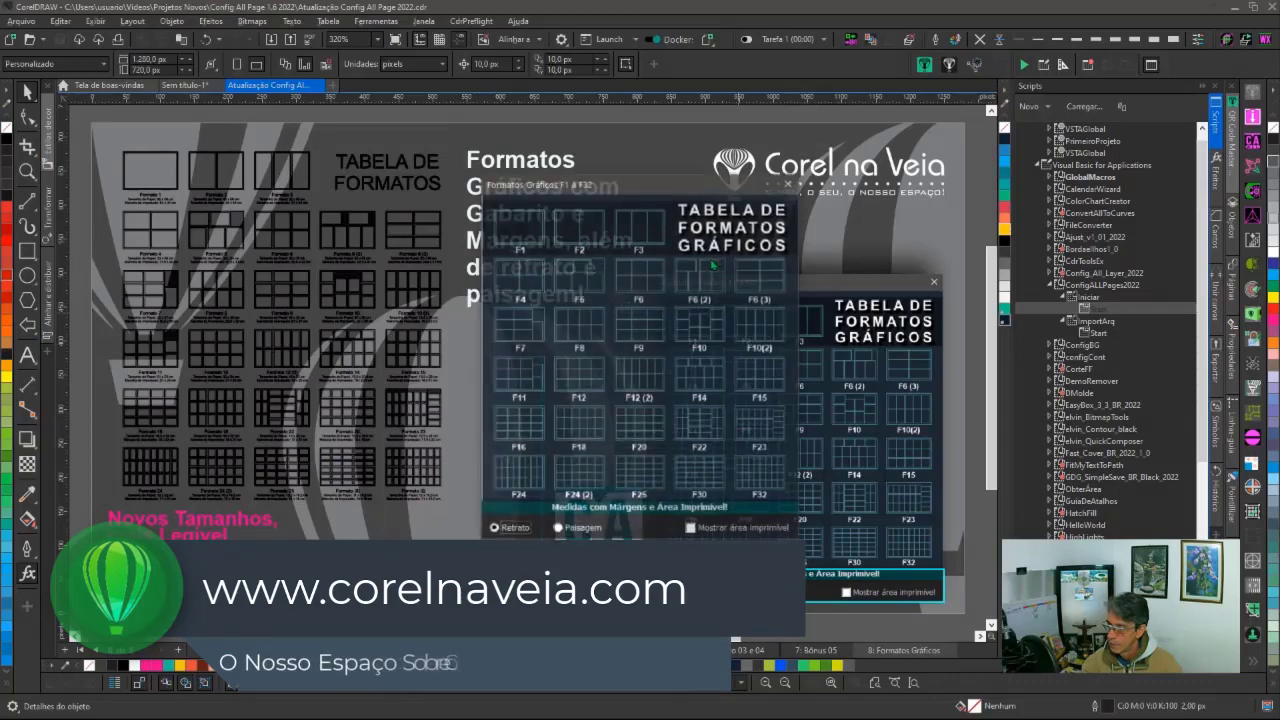
{"action": "left_click_drag", "start_coordinate": [634, 204], "coordinate": [377, 250]}
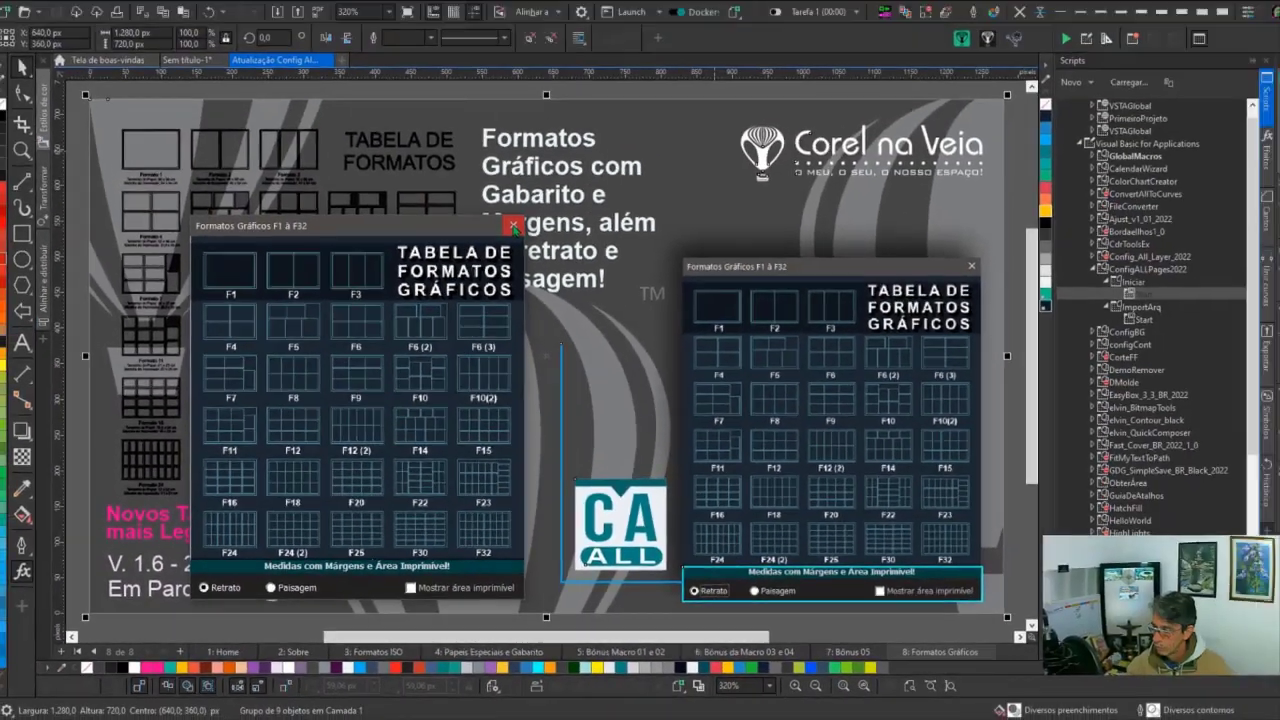
{"action": "left_click", "coordinate": [513, 226]}
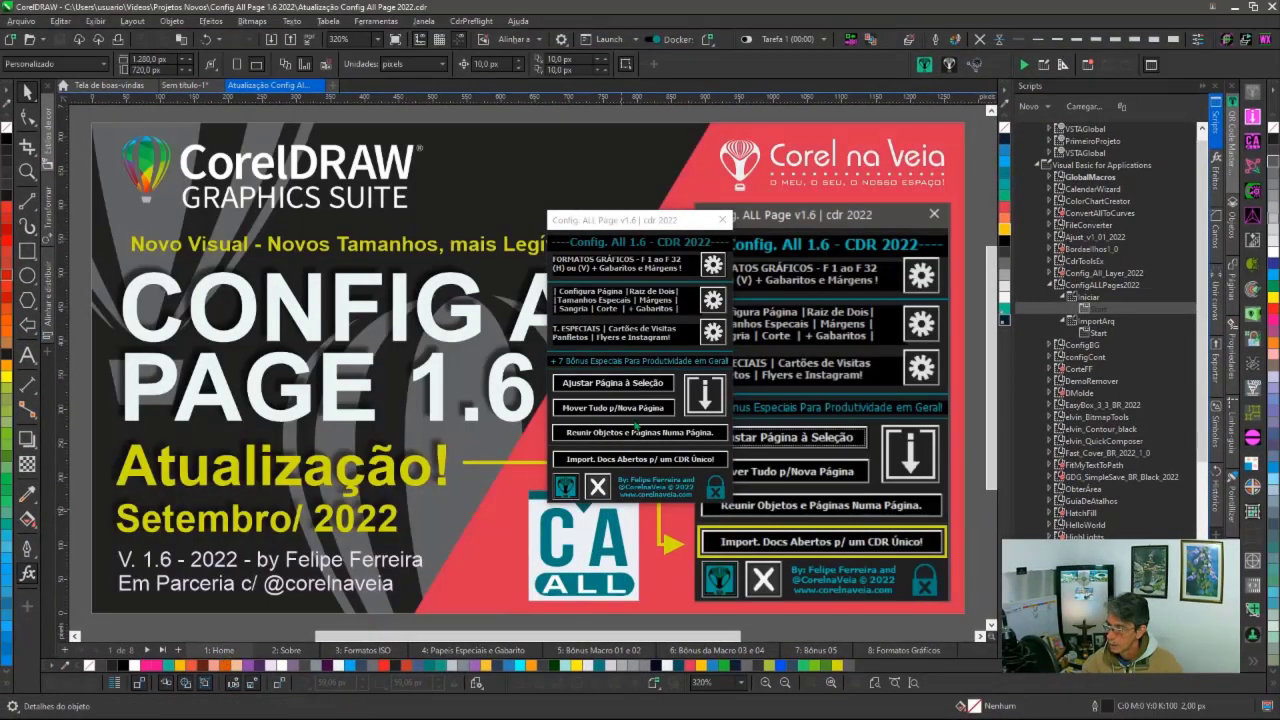
{"action": "left_click_drag", "start_coordinate": [631, 220], "coordinate": [824, 256]}
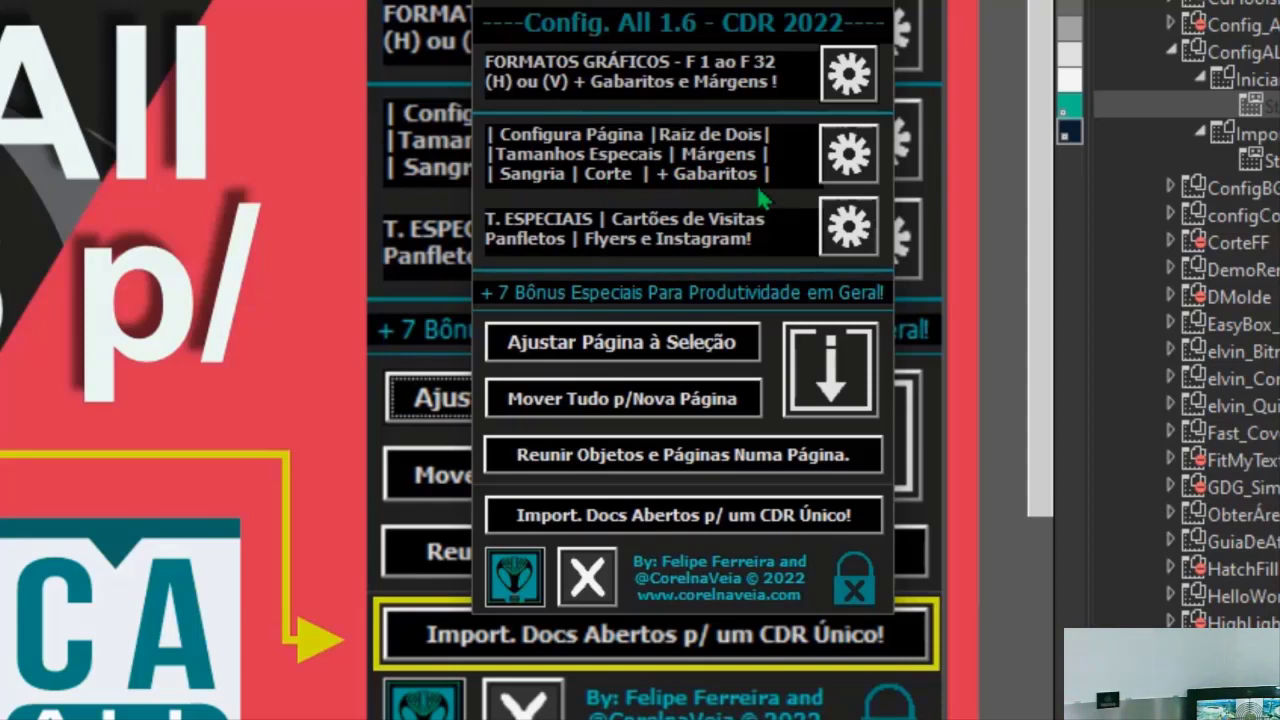
{"action": "left_click", "coordinate": [838, 160]}
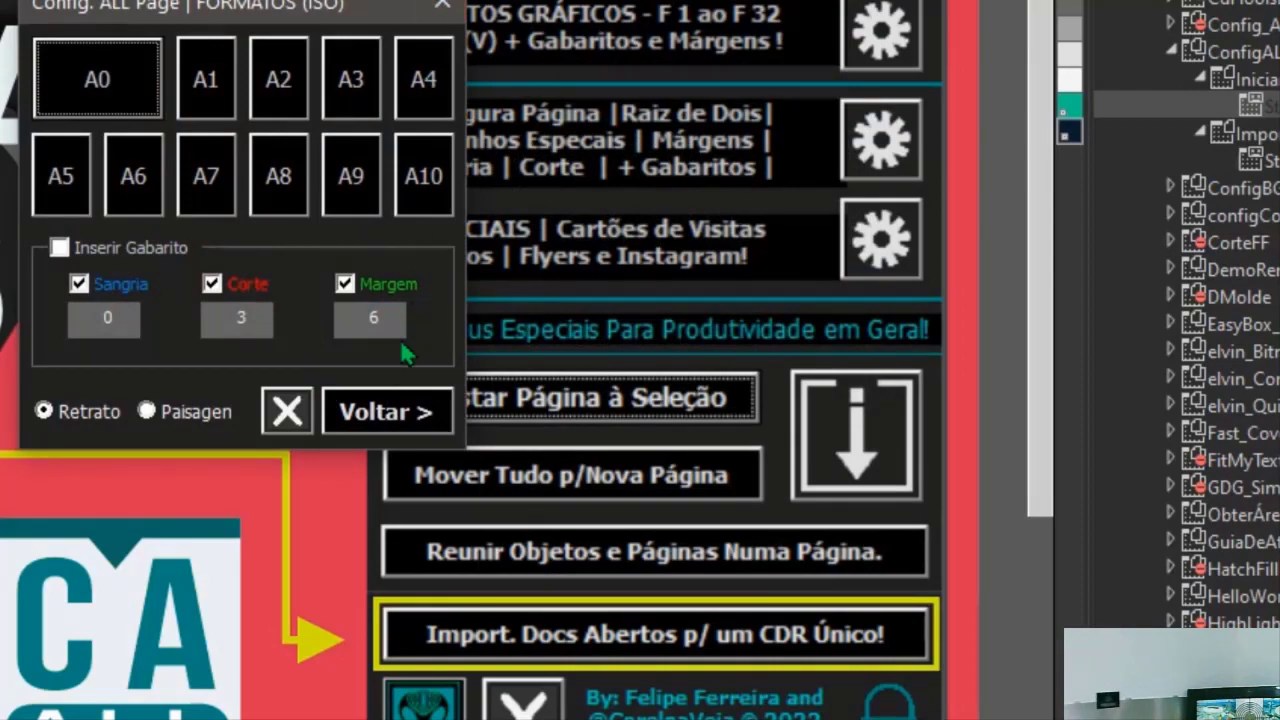
{"action": "left_click", "coordinate": [378, 415]}
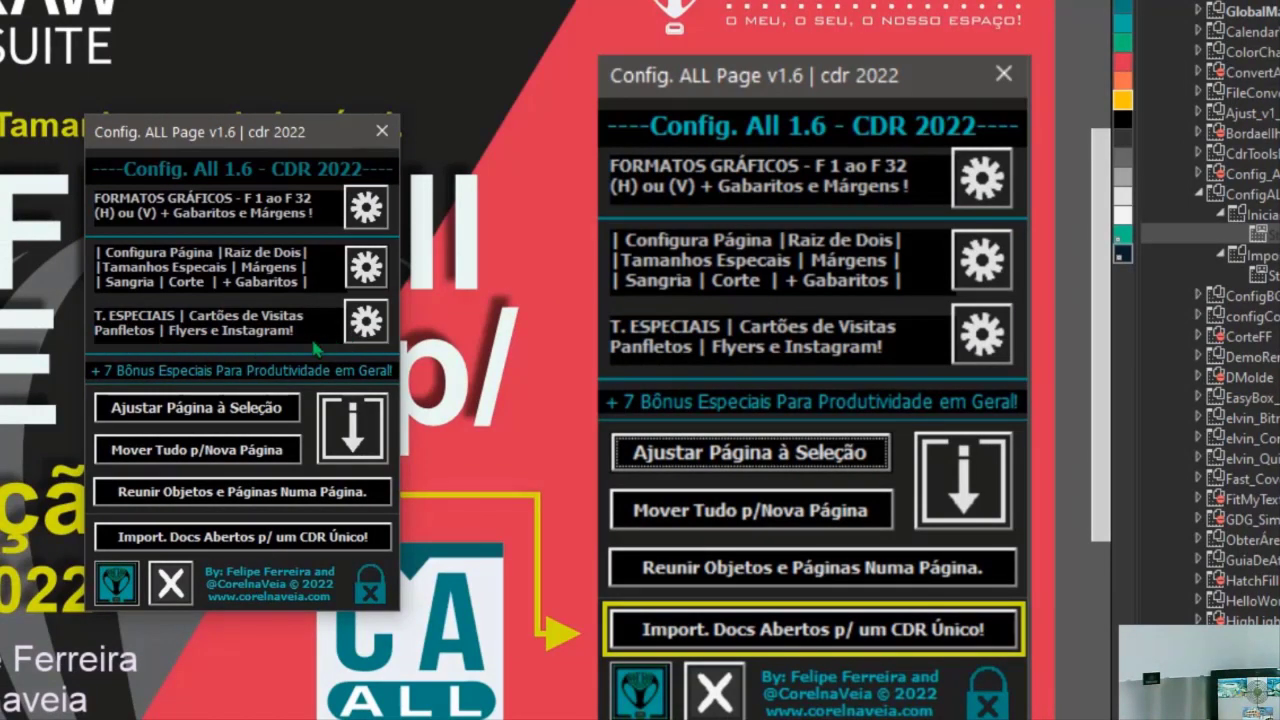
{"action": "left_click", "coordinate": [366, 320]}
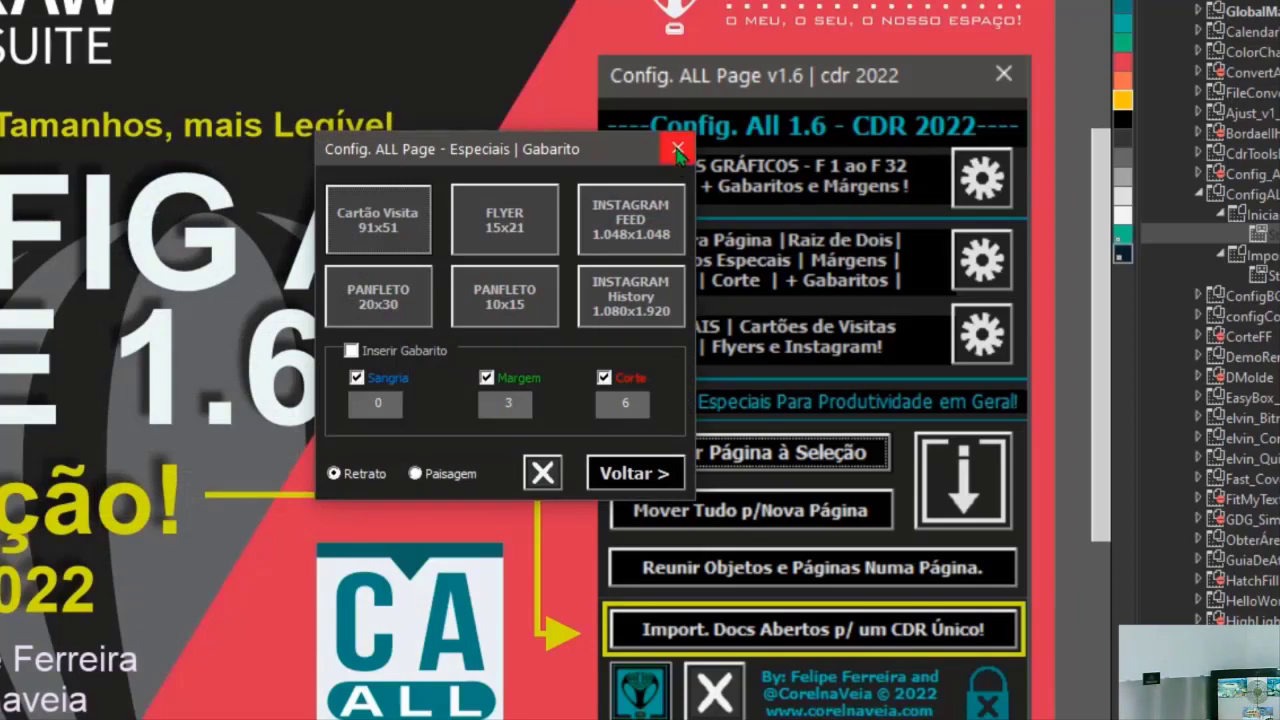
{"action": "left_click", "coordinate": [626, 473]}
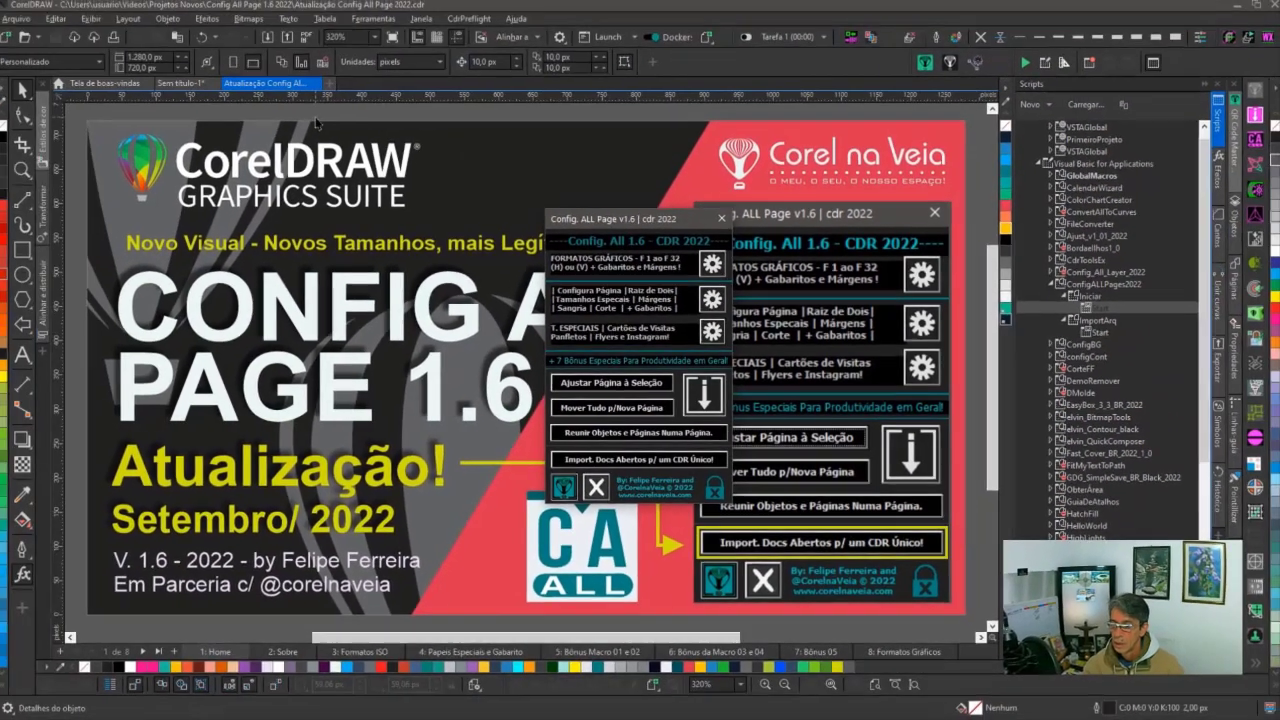
Close the floating Config All panel, preview New Document's Web page presets, and return to page 2
{"action": "key", "text": "ctrl+Tab"}
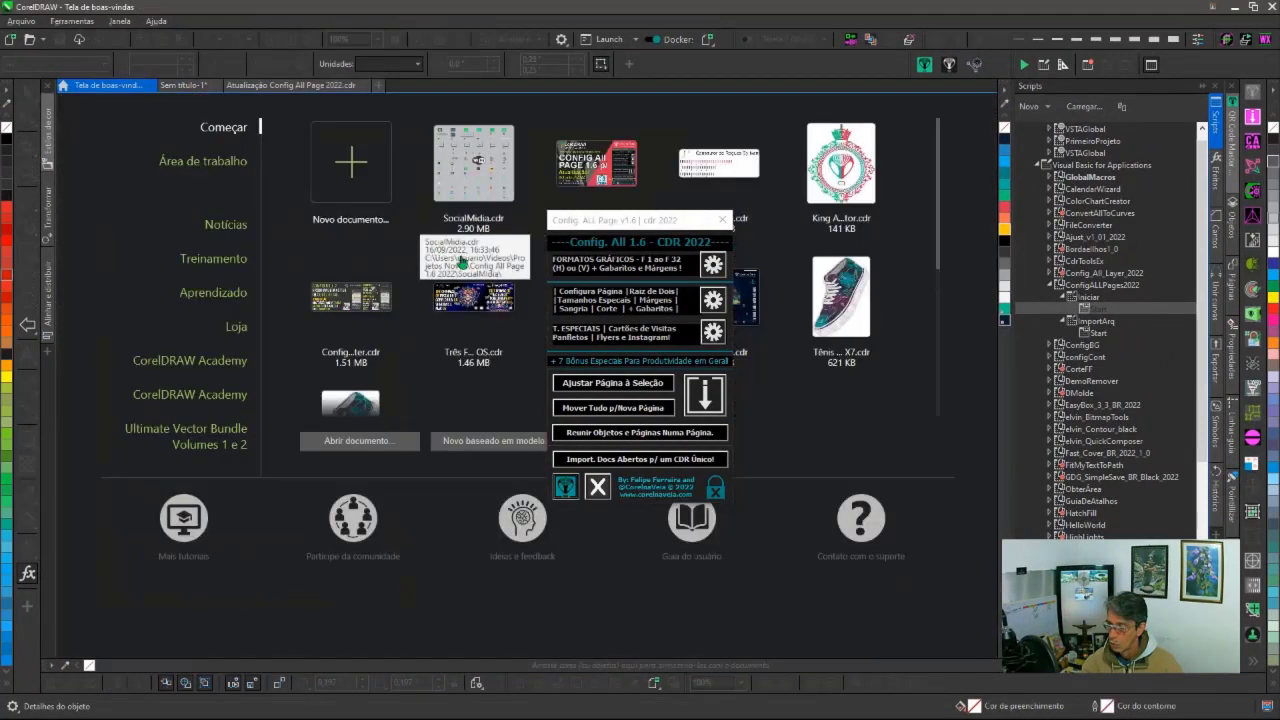
{"action": "left_click", "coordinate": [722, 219]}
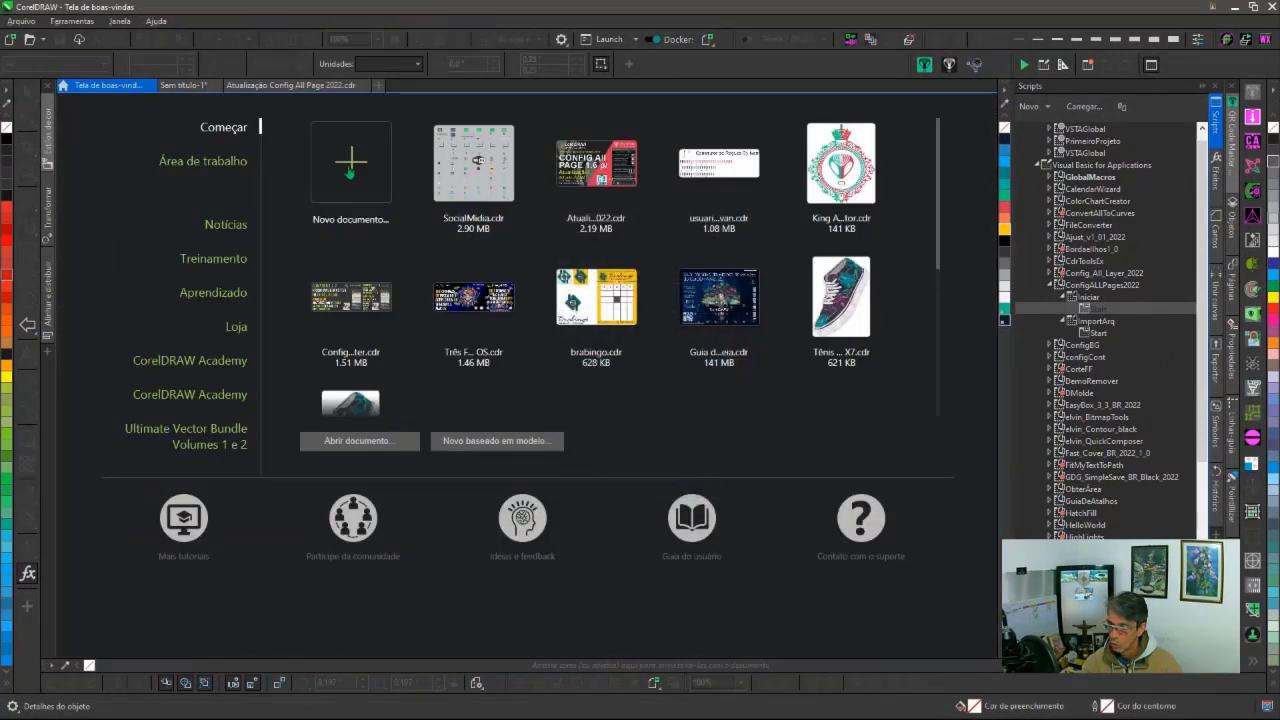
{"action": "key", "text": "ctrl+n"}
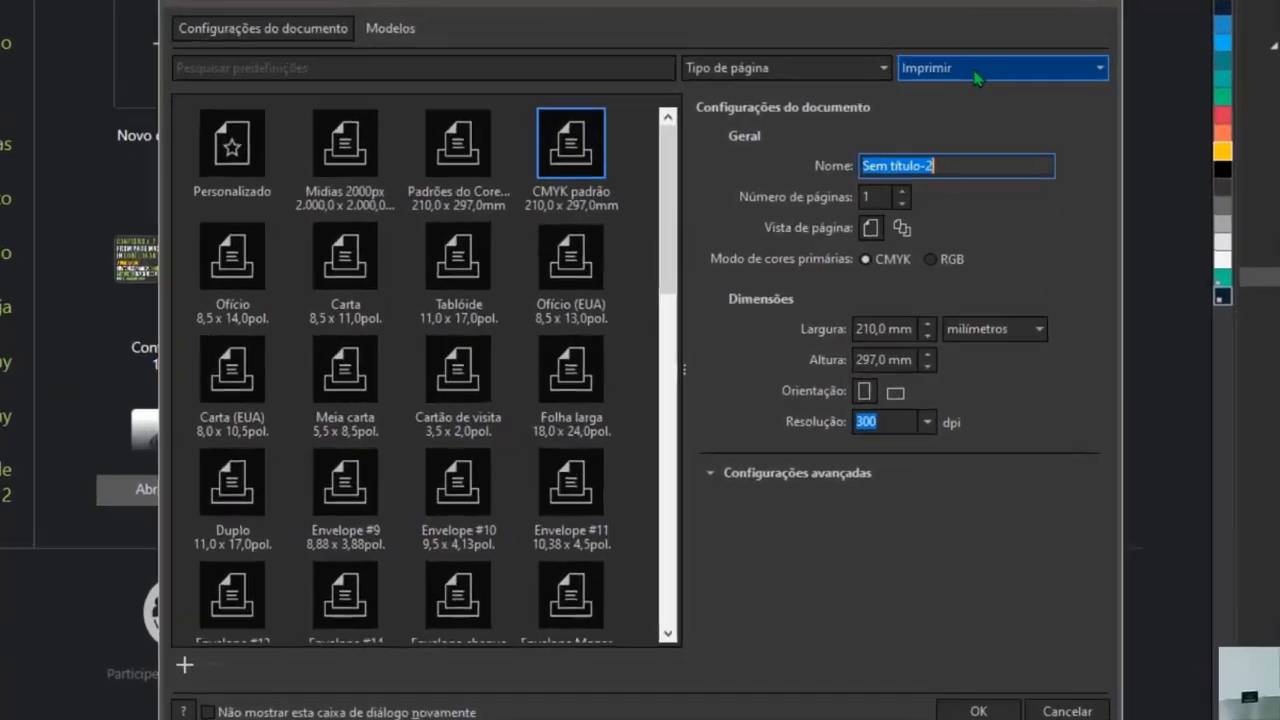
{"action": "left_click", "coordinate": [862, 177]}
{"action": "left_click", "coordinate": [967, 150]}
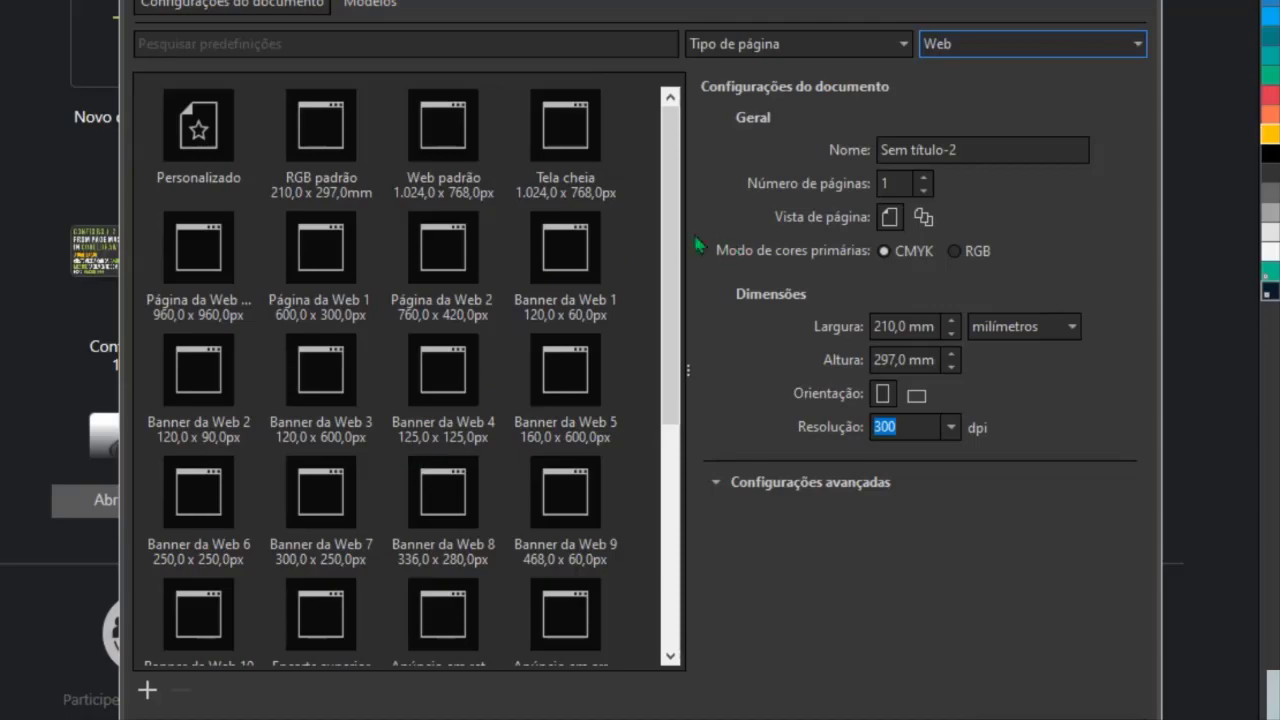
{"action": "left_click_drag", "start_coordinate": [668, 180], "coordinate": [686, 388]}
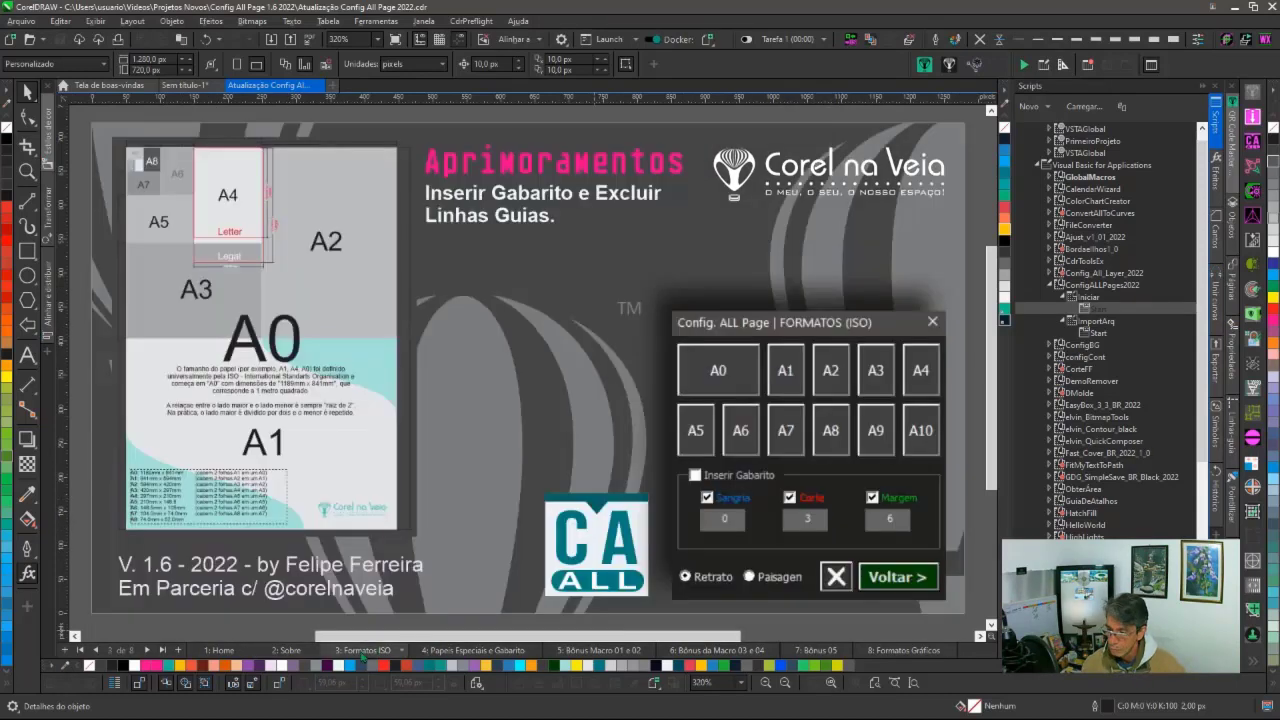
Page through slides 3 Formatos ISO, 4 Papéis Especiais e Gabarito, and 5 Bônus Macro 01 e 02
{"action": "left_click", "coordinate": [362, 651]}
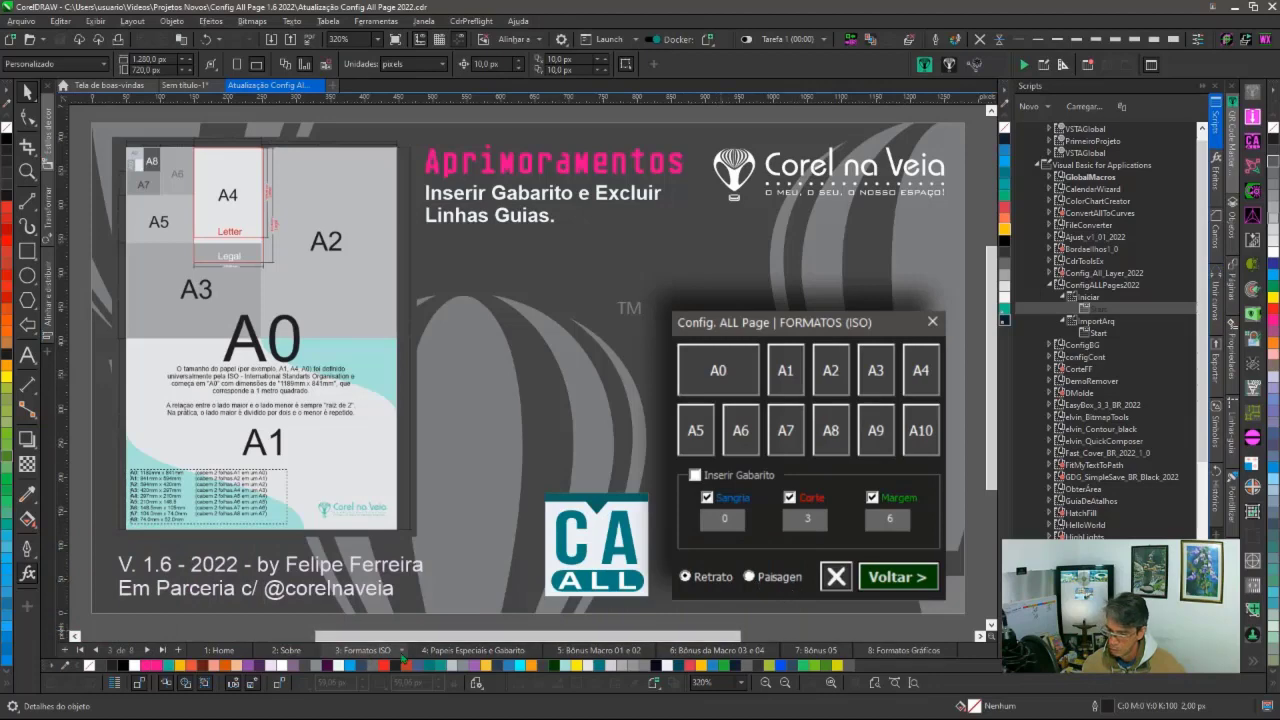
{"action": "left_click", "coordinate": [447, 656]}
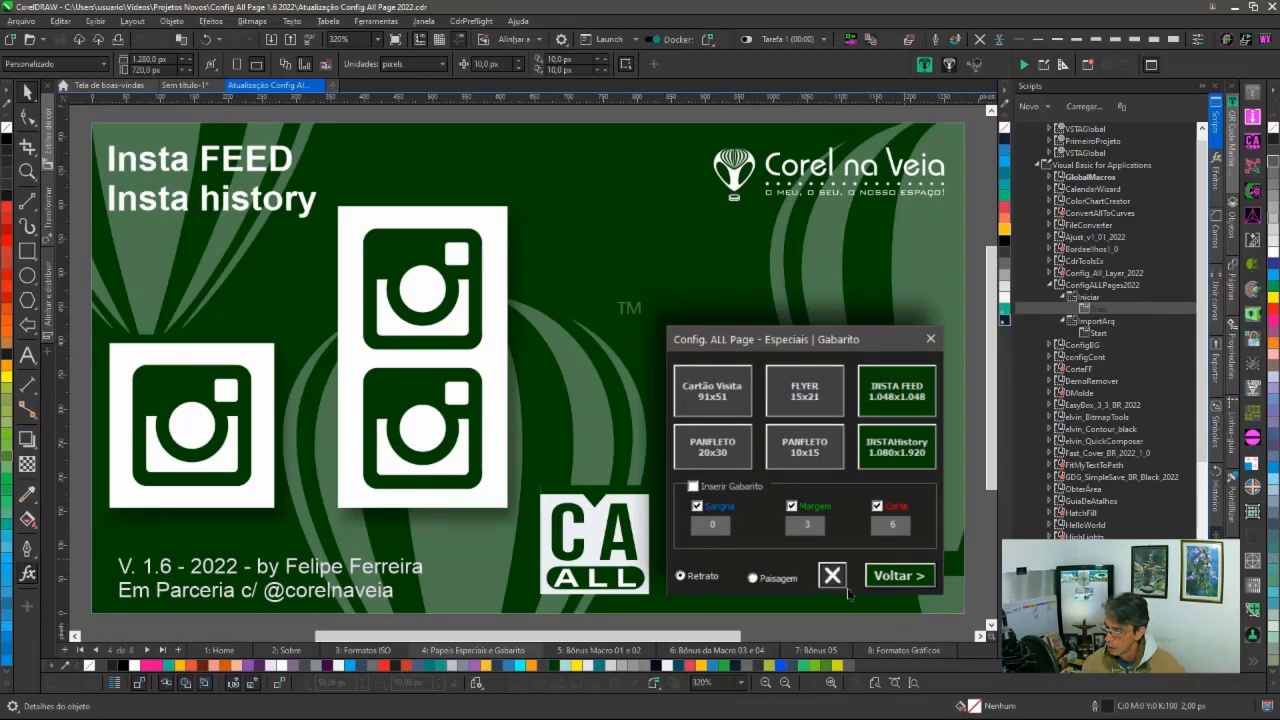
{"action": "left_click", "coordinate": [573, 651]}
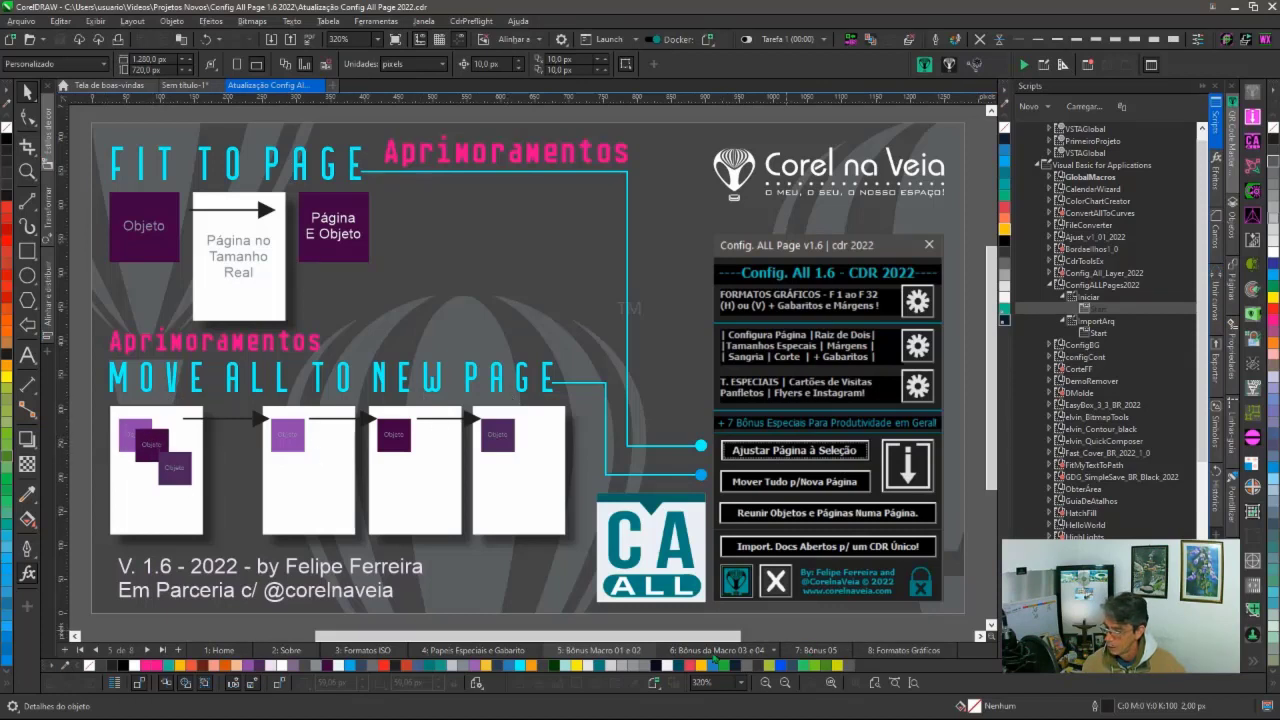
Advance to page 6 Bônus da Macro 03 e 04, then page 7 Bônus 05
{"action": "left_click", "coordinate": [713, 652]}
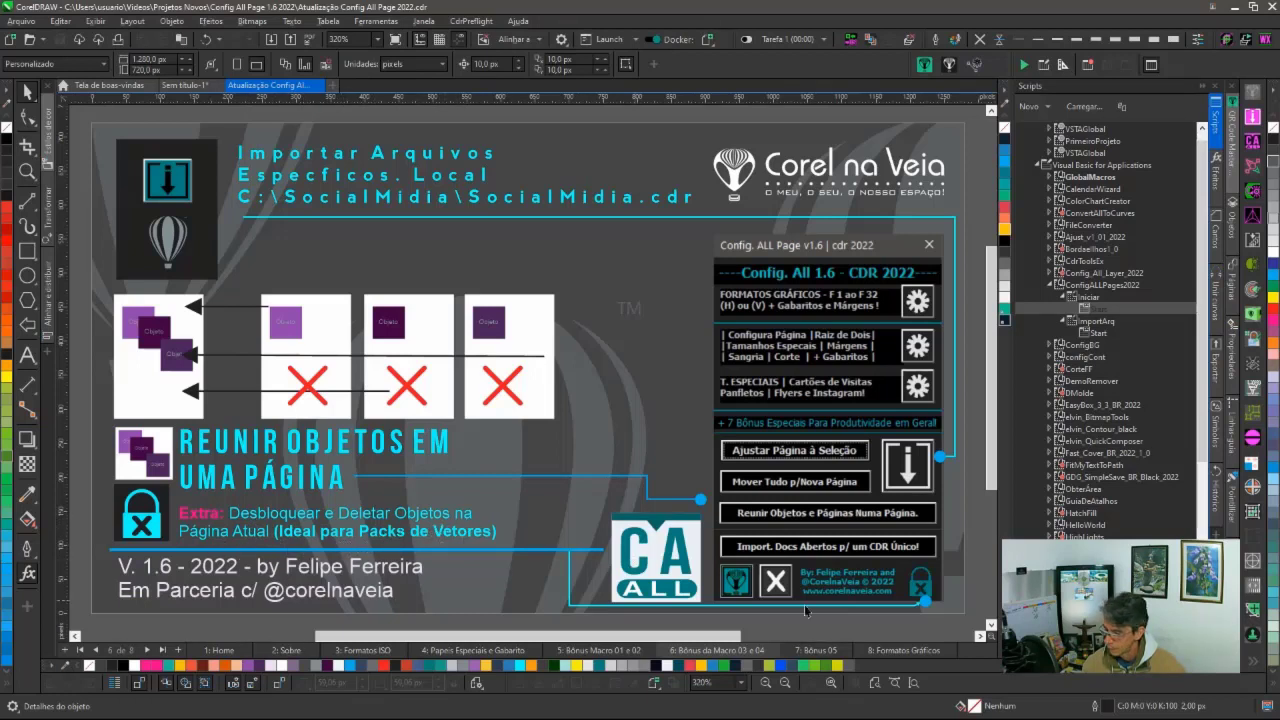
{"action": "left_click", "coordinate": [805, 651]}
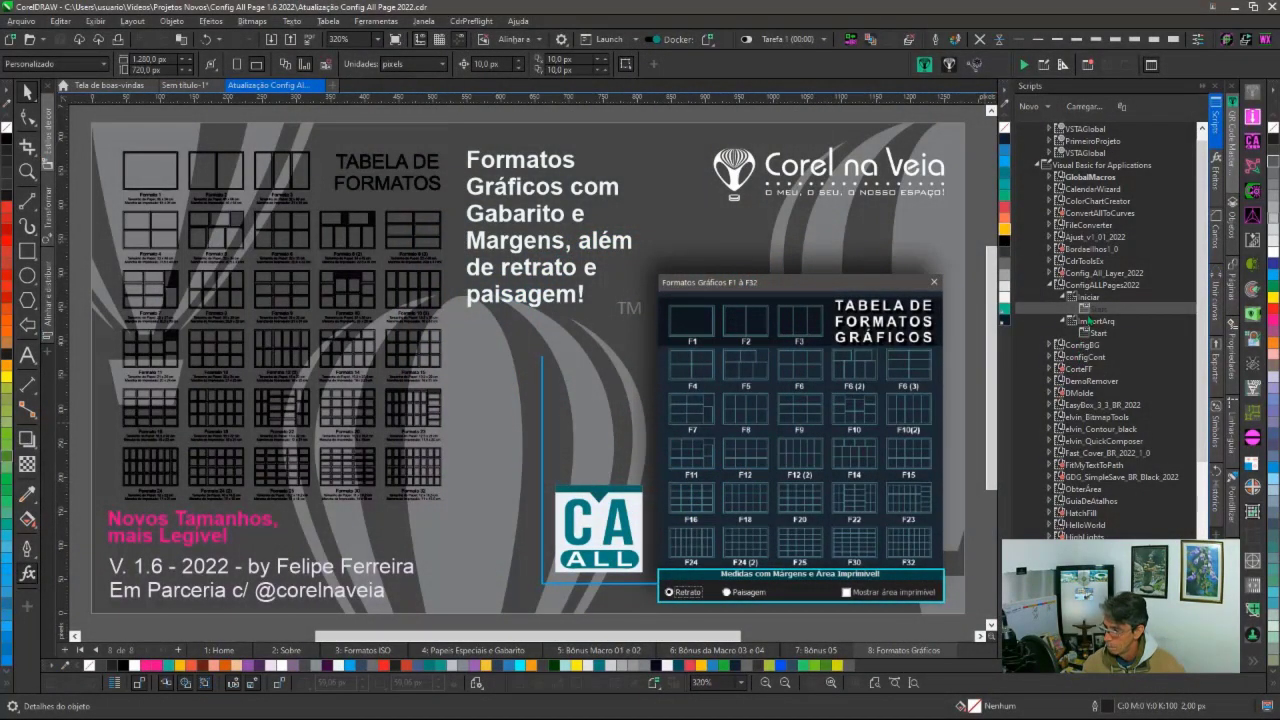
Run ConfigALLPages2022 and place its panel beside the slide's panel image, then close it and deselect
{"action": "double_click", "coordinate": [1095, 309]}
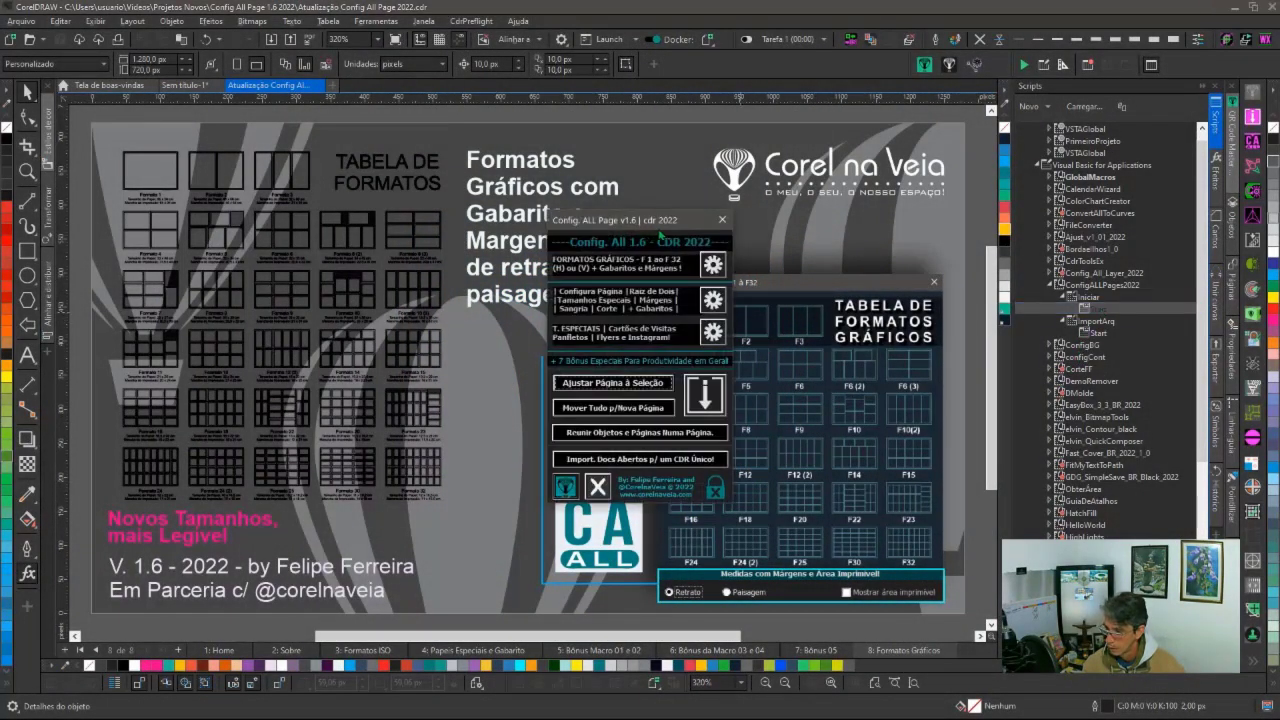
{"action": "left_click_drag", "start_coordinate": [659, 234], "coordinate": [561, 310]}
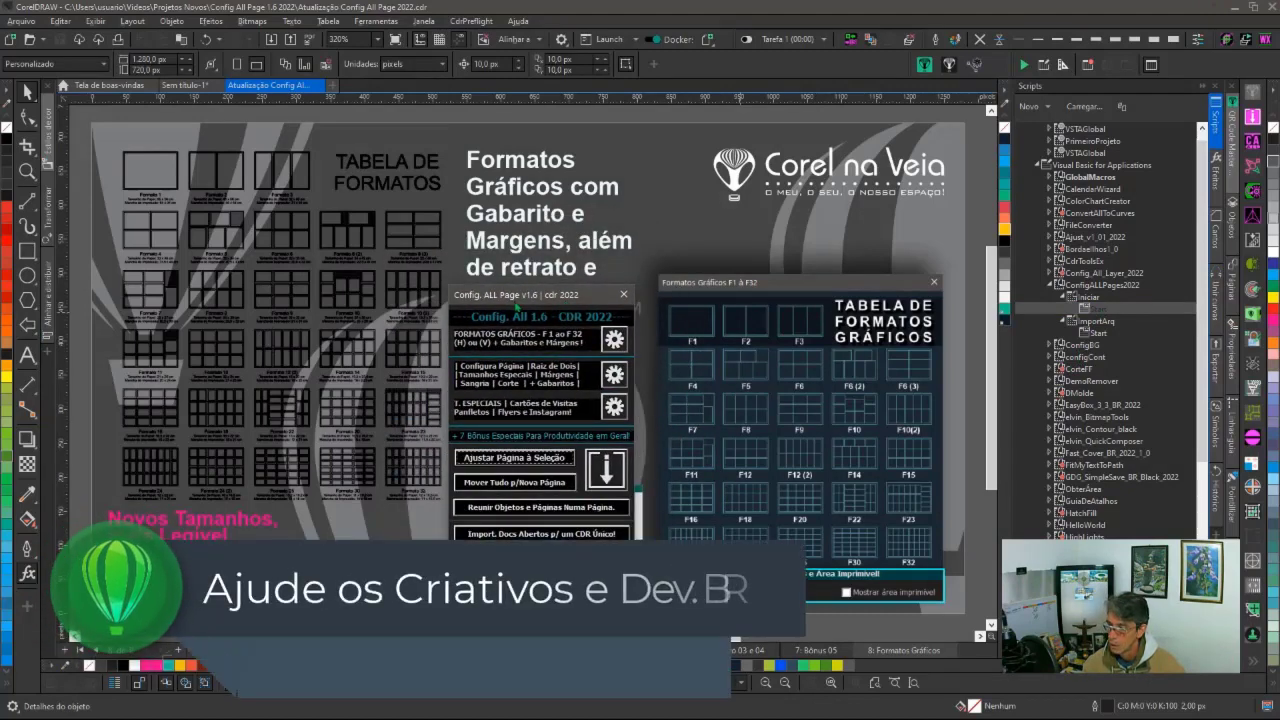
{"action": "left_click_drag", "start_coordinate": [540, 310], "coordinate": [807, 309]}
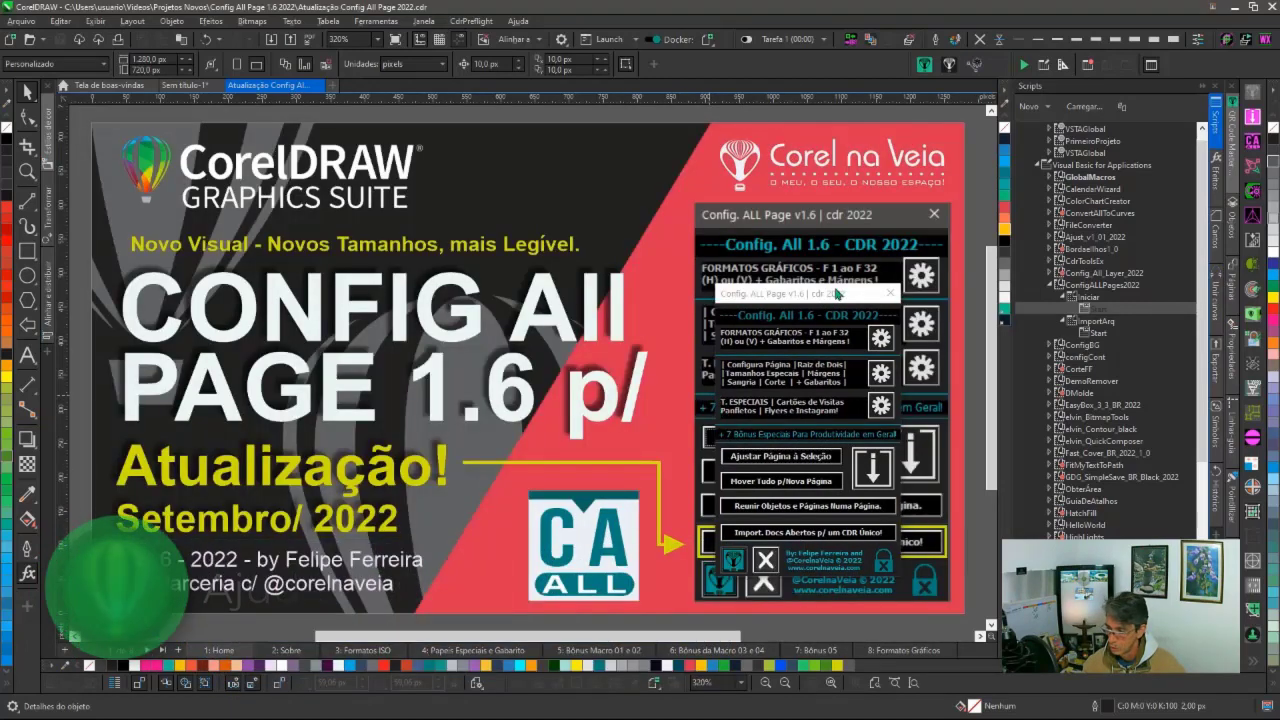
{"action": "left_click", "coordinate": [815, 256]}
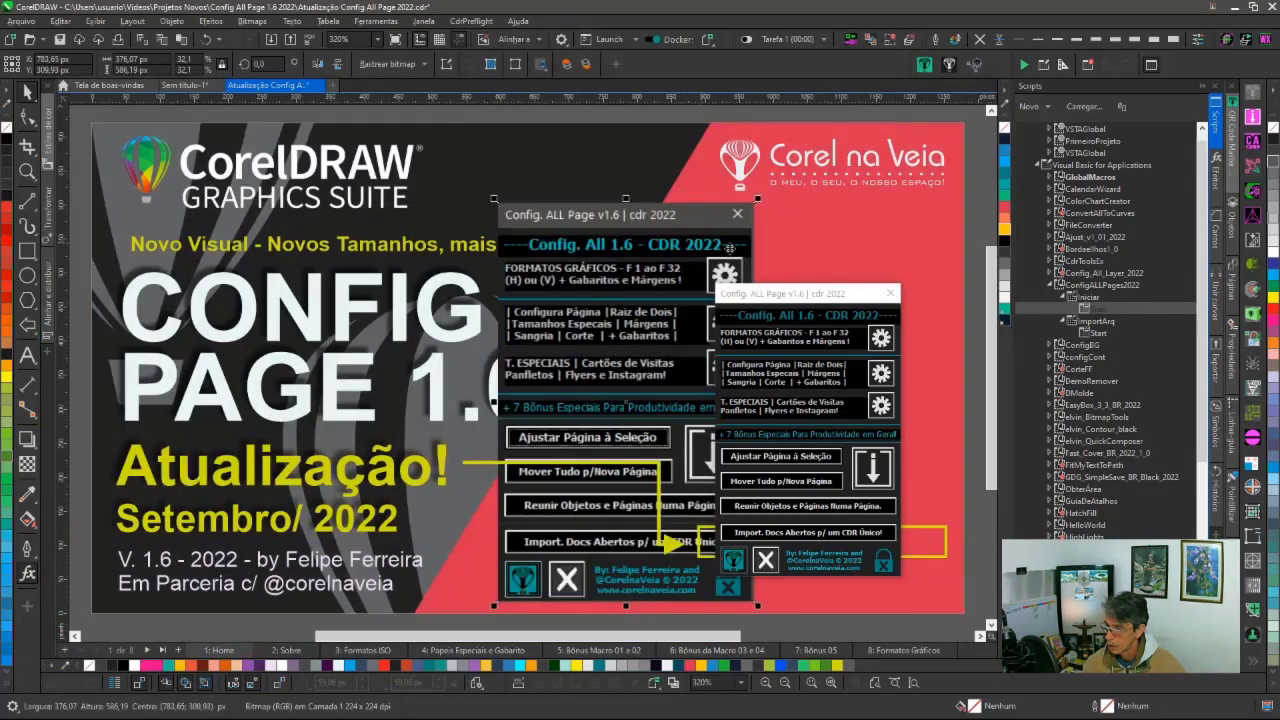
{"action": "left_click_drag", "start_coordinate": [814, 297], "coordinate": [604, 224]}
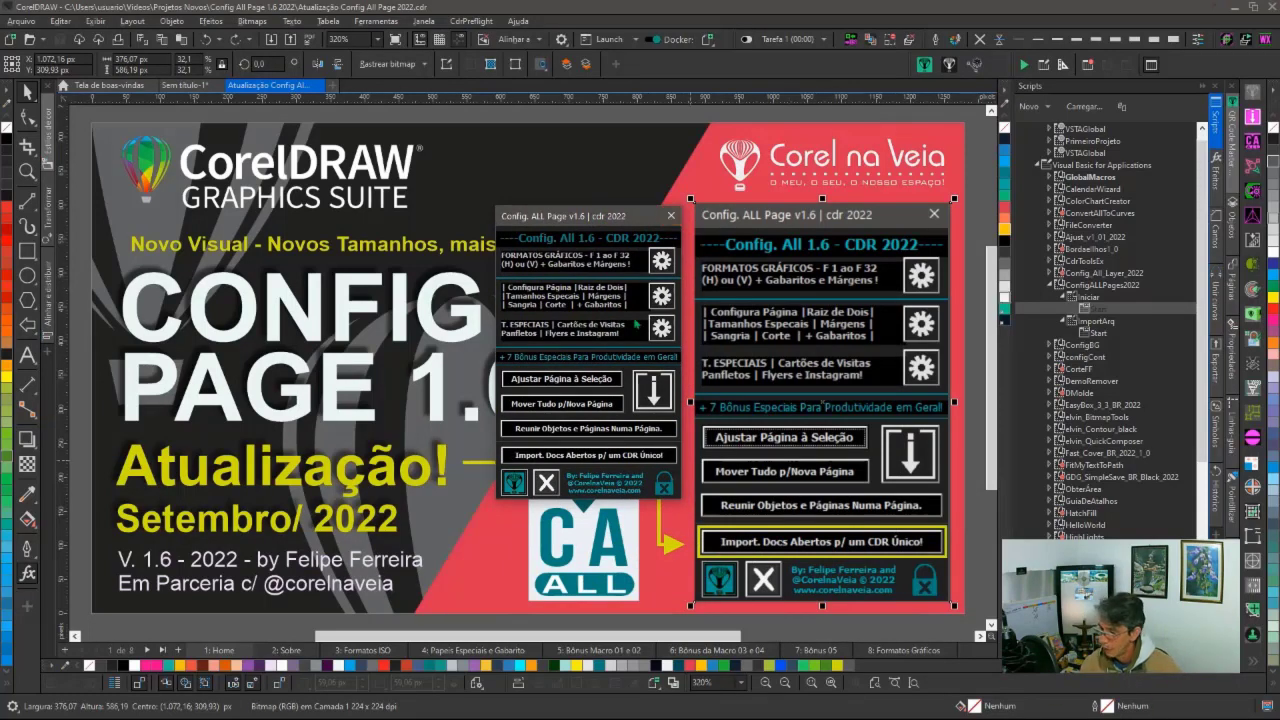
{"action": "left_click", "coordinate": [670, 217]}
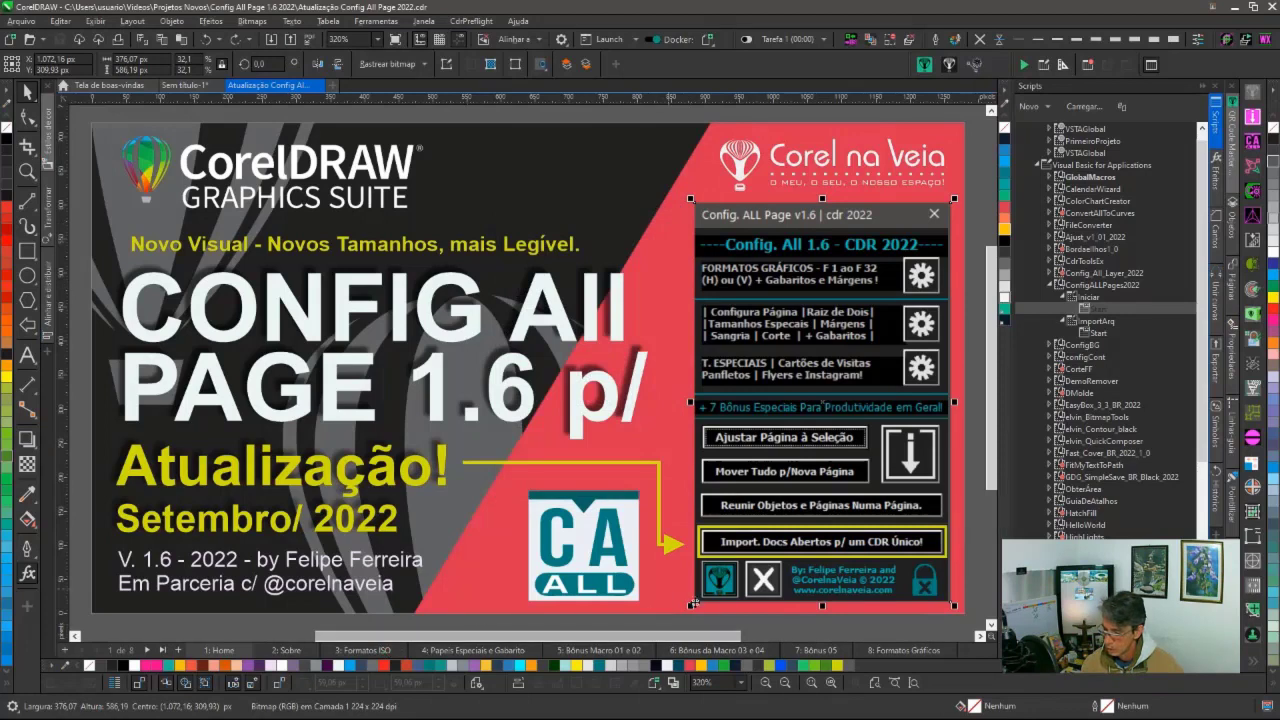
{"action": "left_click", "coordinate": [237, 627]}
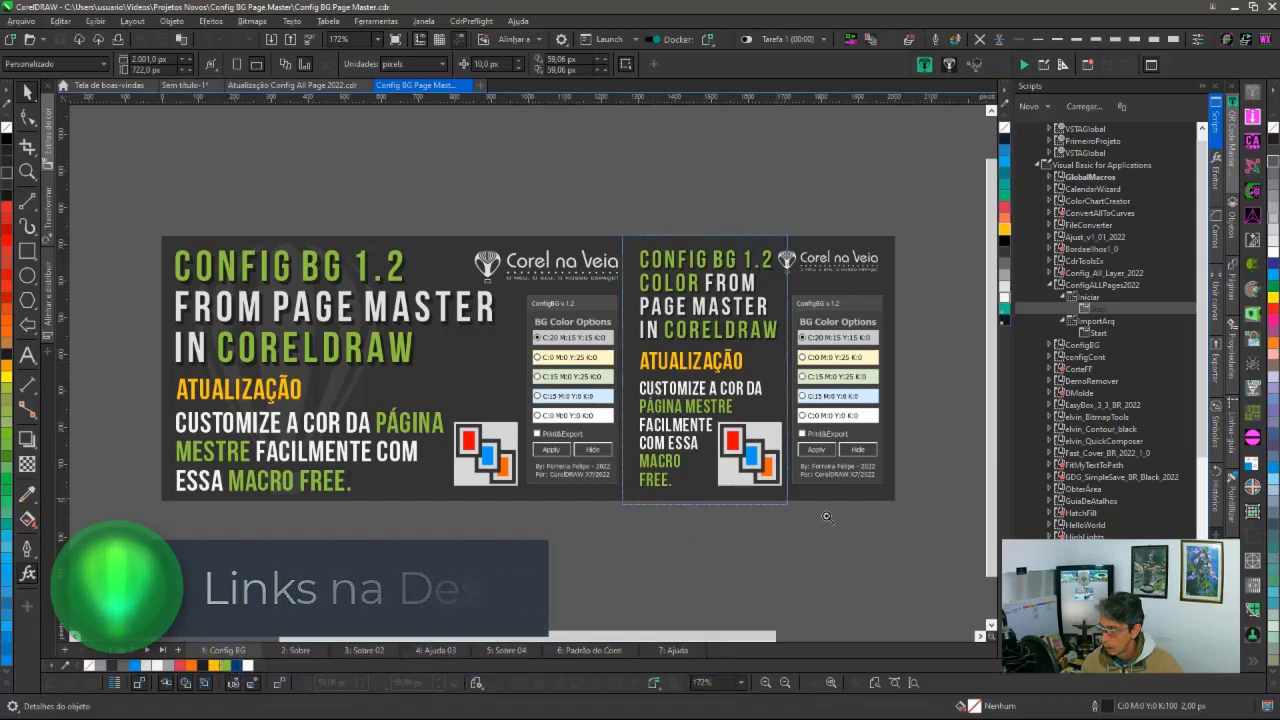
{"action": "left_click_drag", "start_coordinate": [623, 237], "coordinate": [901, 504]}
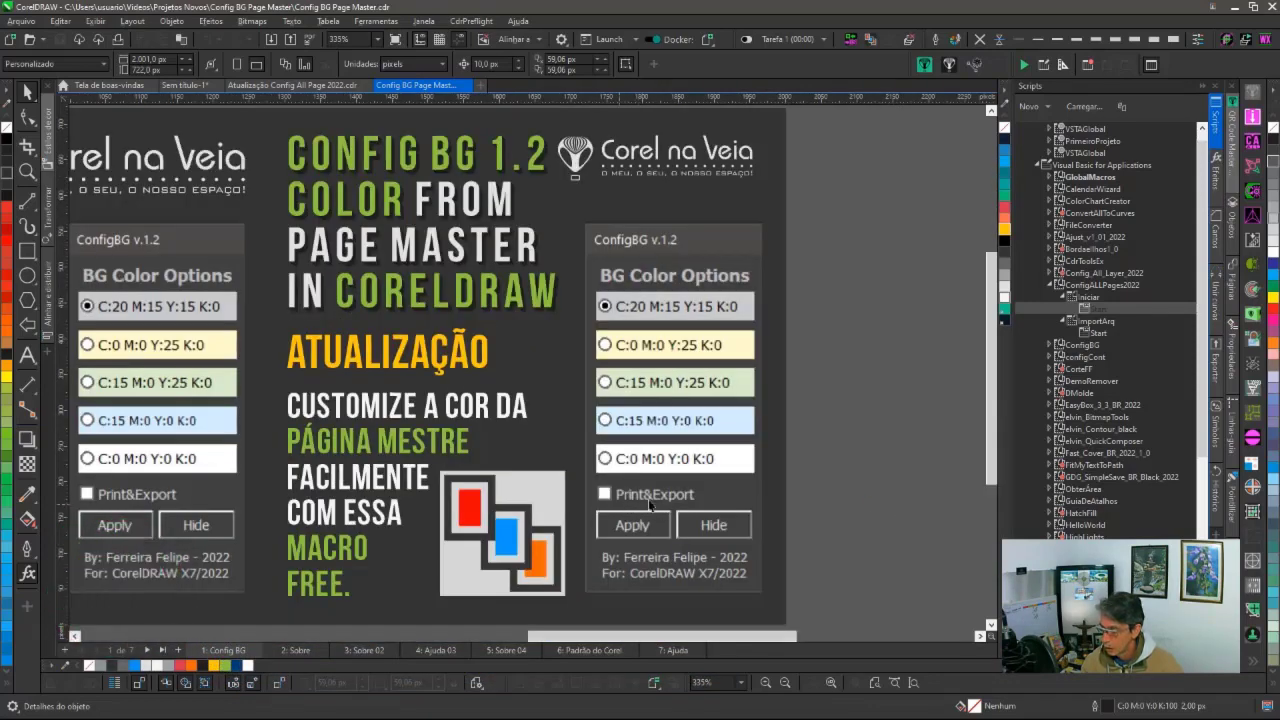
{"action": "scroll", "coordinate": [357, 470], "scroll_direction": "down", "scroll_amount": 2}
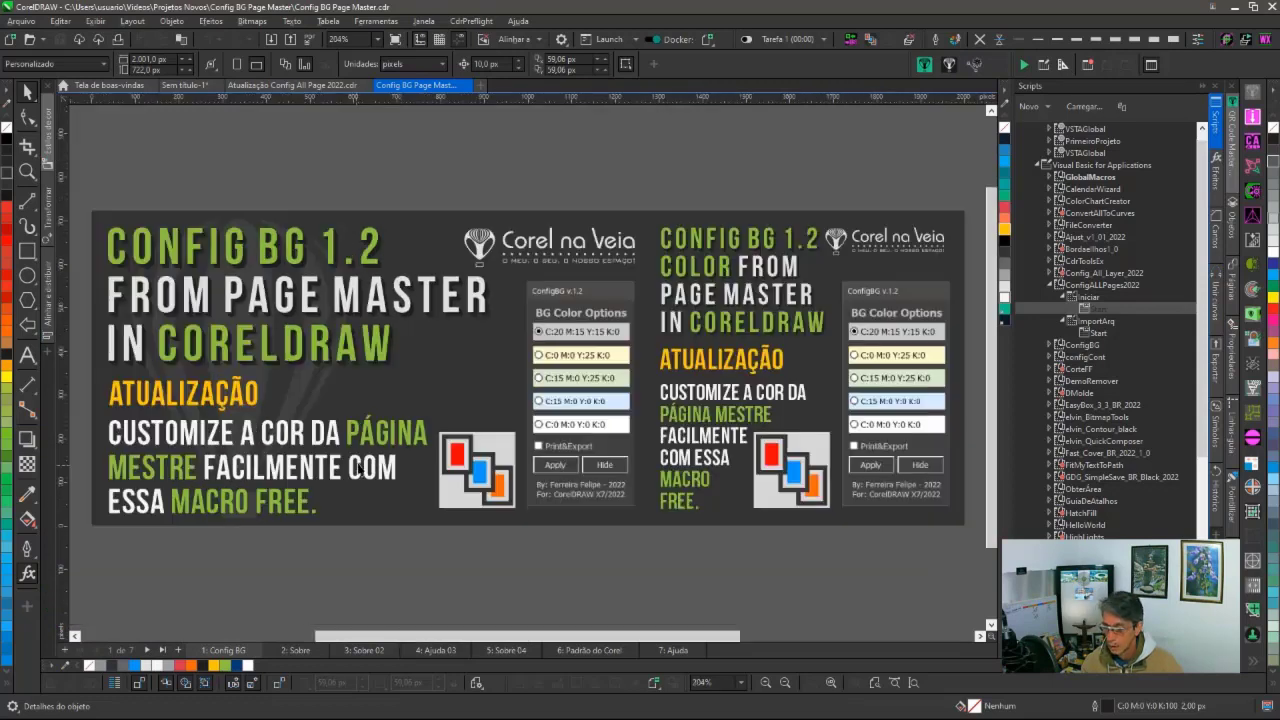